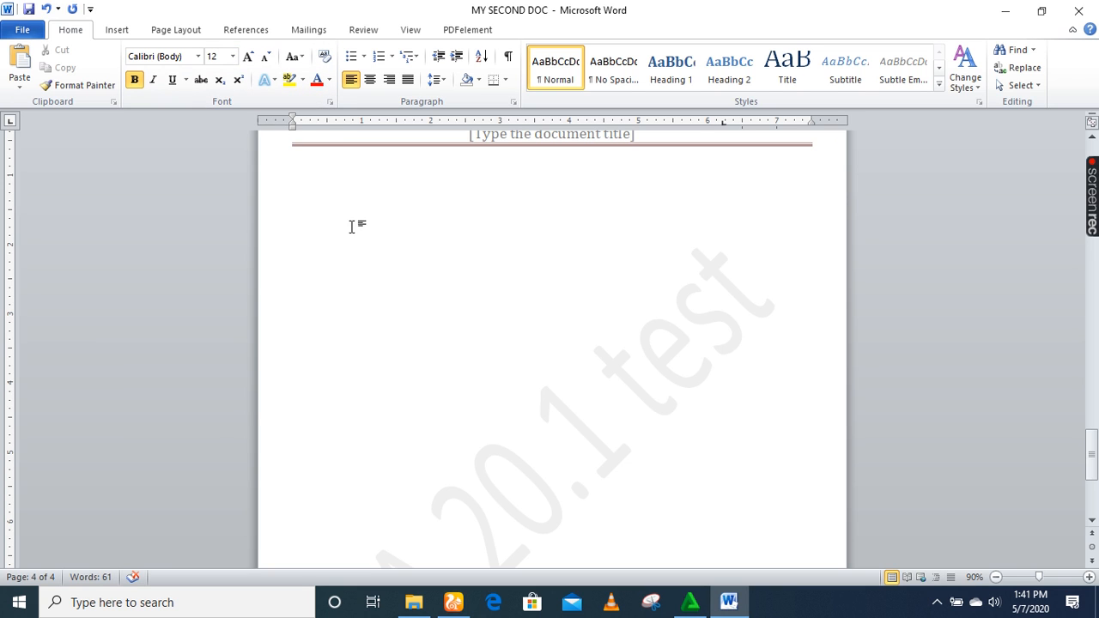
# On the Mailings tab, type 'Dear <name>' and a paragraph saying tomorrow's meeting moves to Zoom.
pyautogui.click(302, 30)
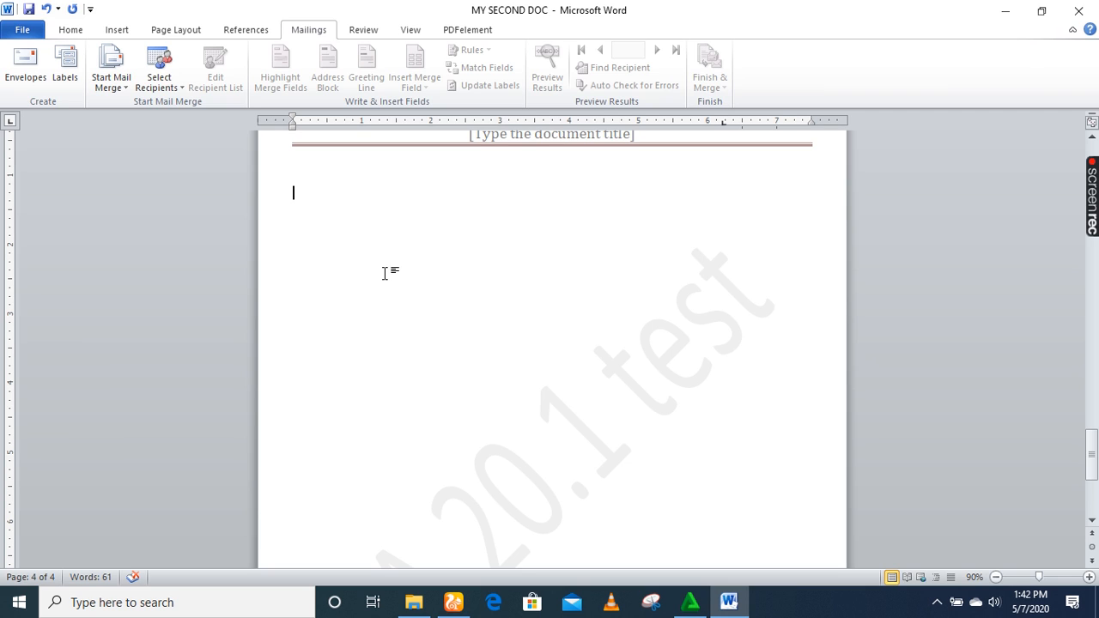
pyautogui.press('Return')
pyautogui.press('Return')
pyautogui.write('Dear ')
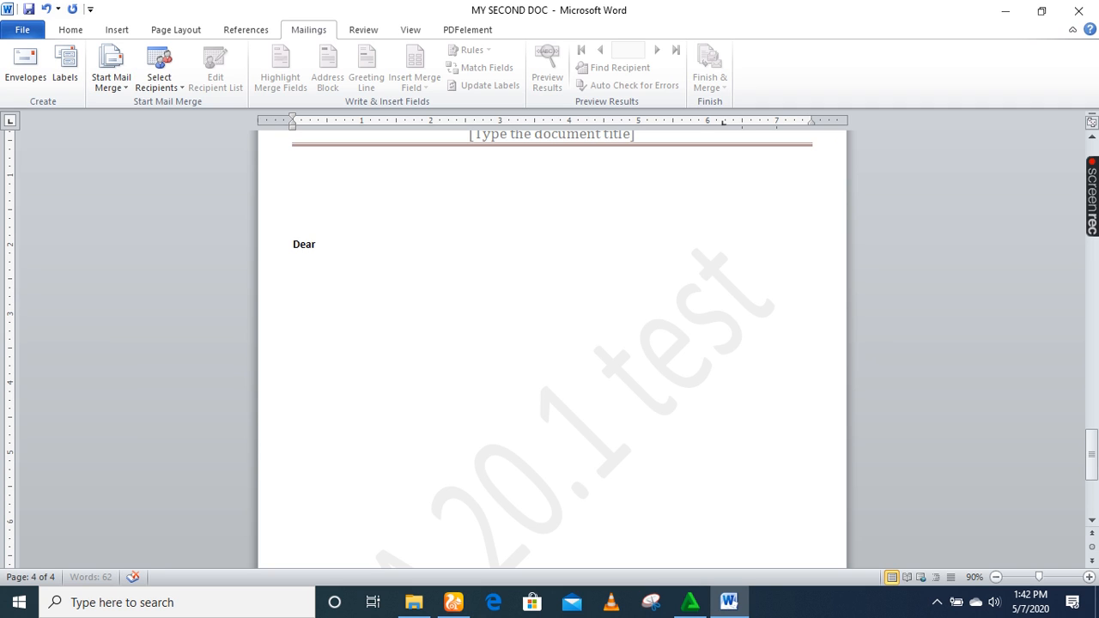
pyautogui.write('<name>')
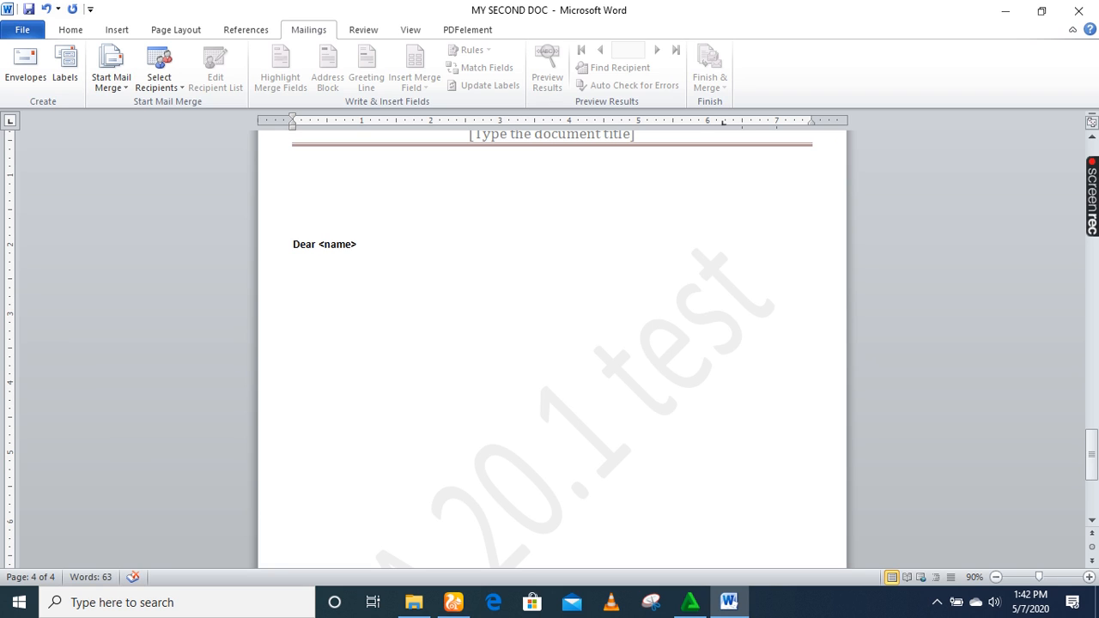
pyautogui.press('Return')
pyautogui.write('tomorrow we will')
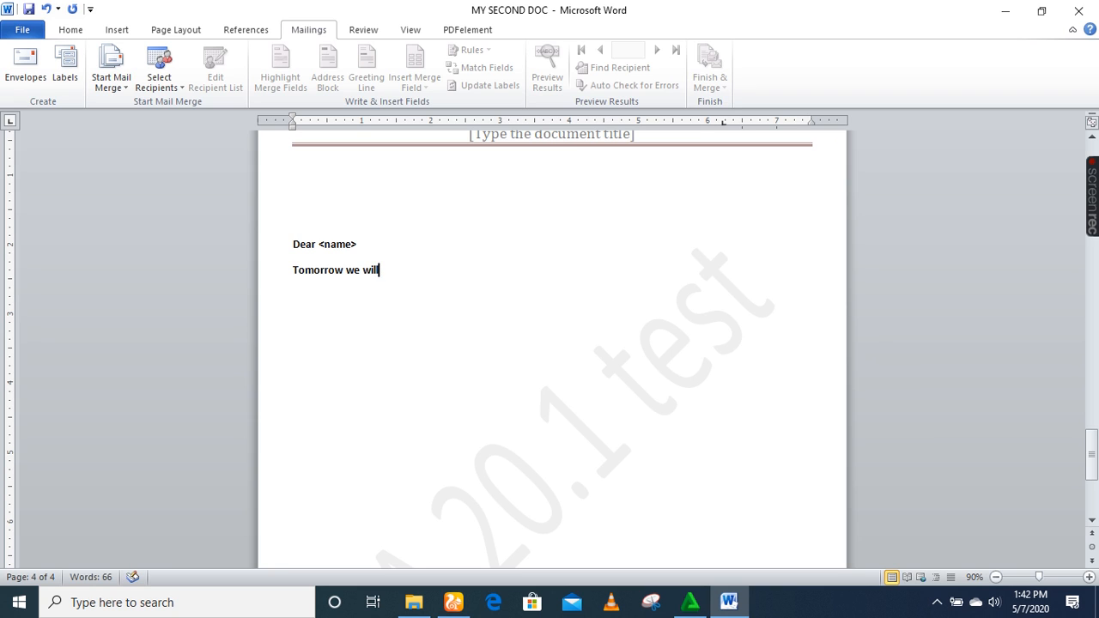
pyautogui.write(' not m')
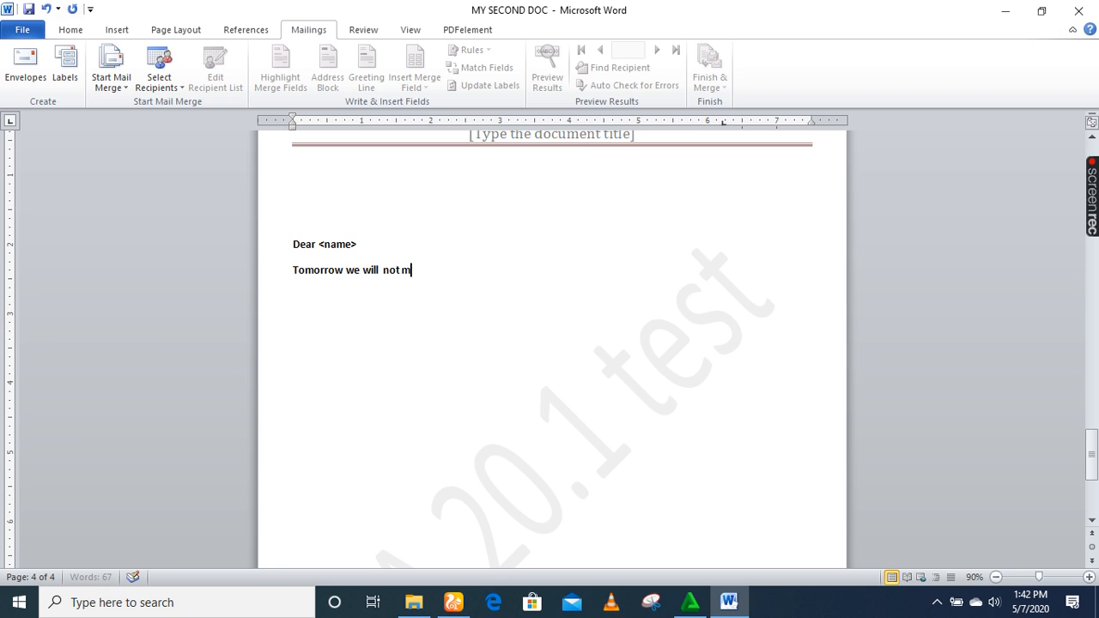
pyautogui.write('eet due to')
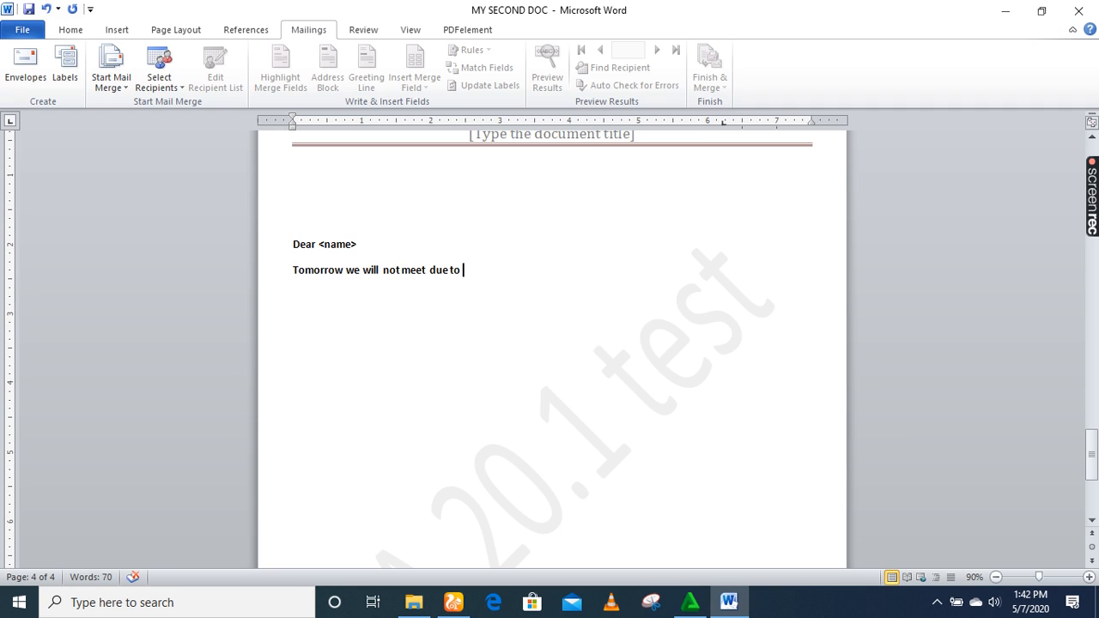
pyautogui.write(' this pandemic')
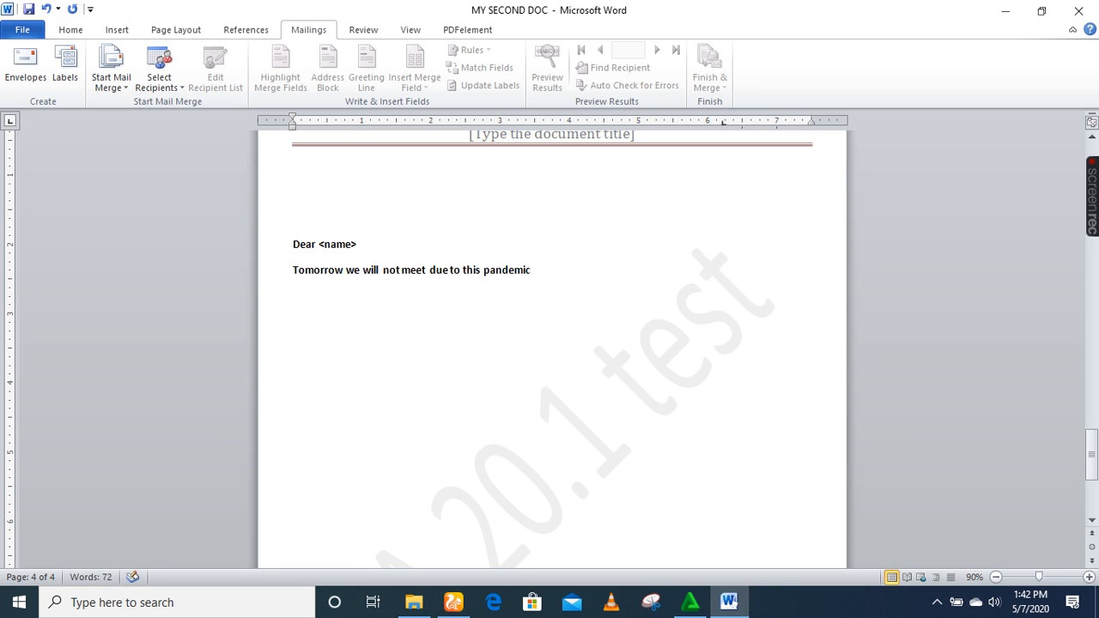
pyautogui.write(', however')
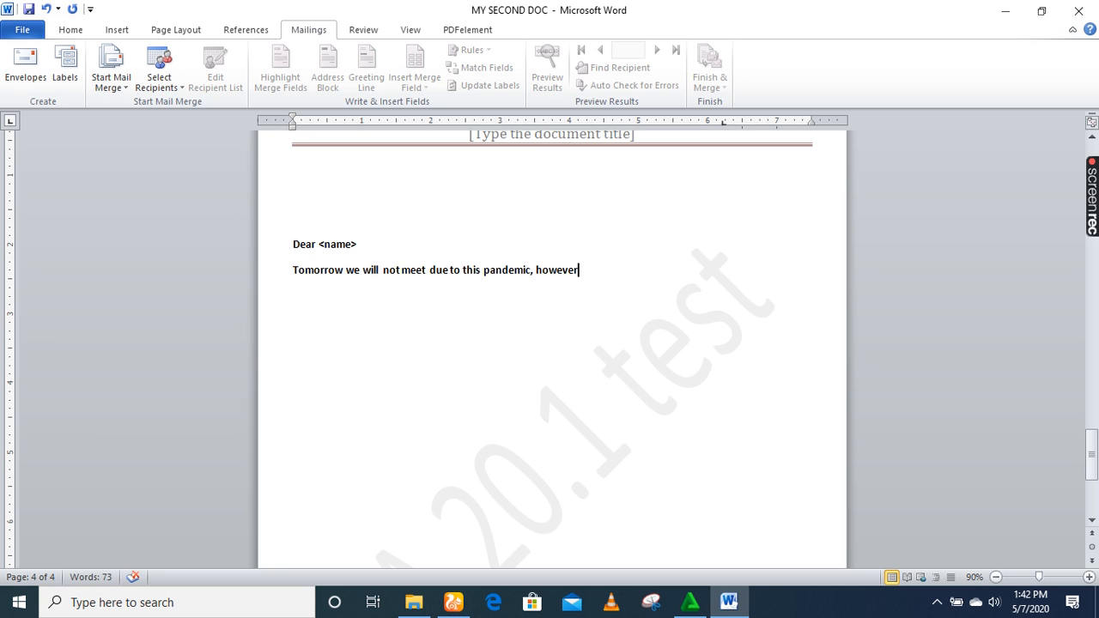
pyautogui.write('n , we will still hold a')
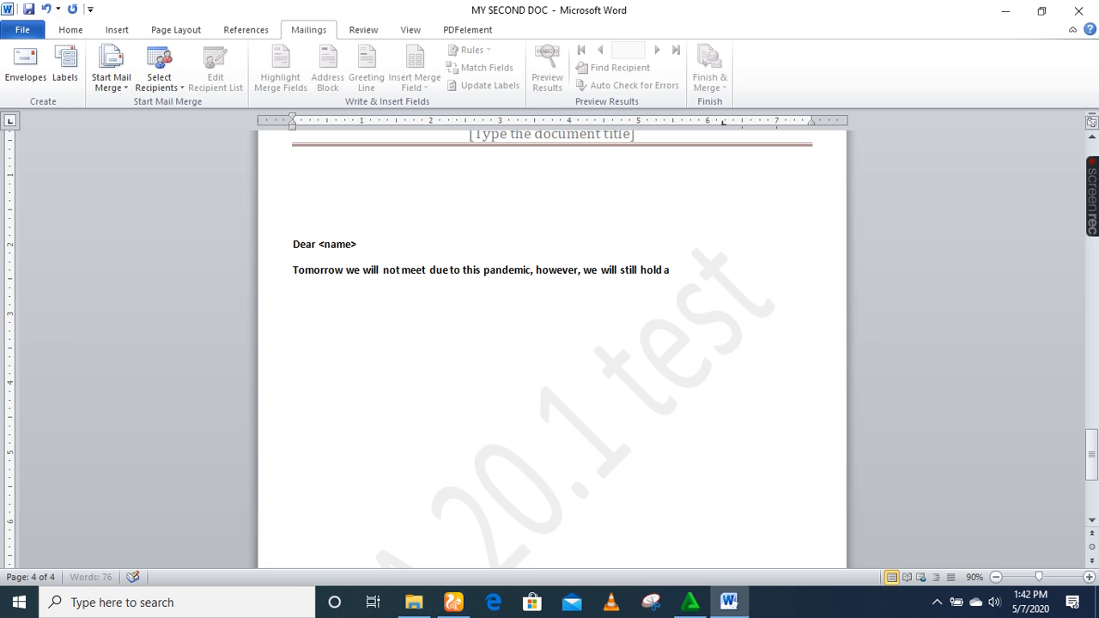
pyautogui.write(' meeting')
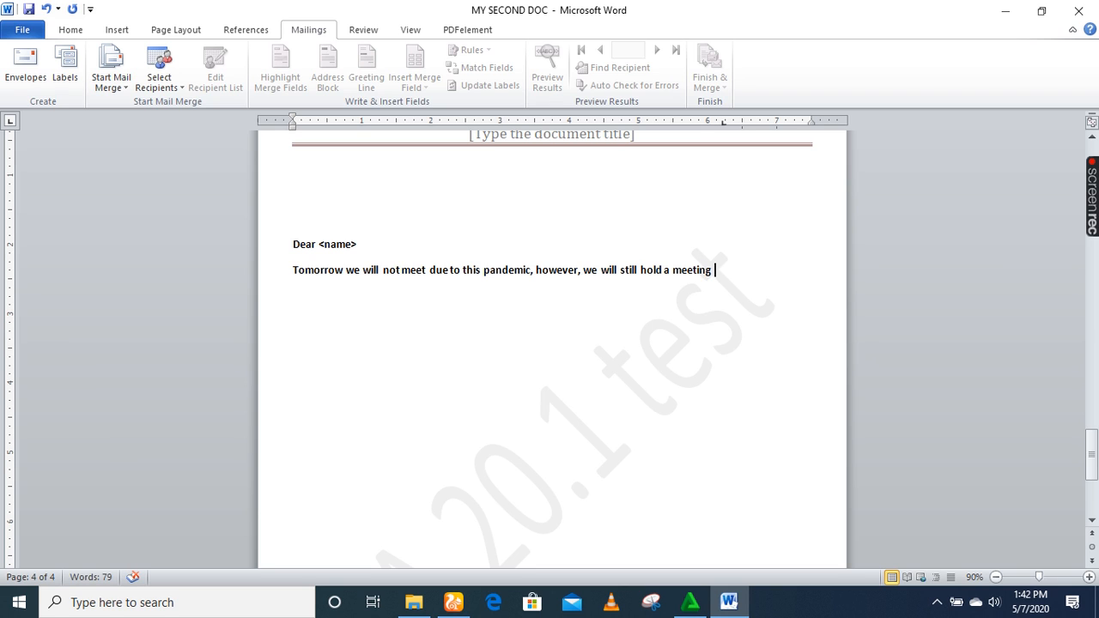
pyautogui.write(' via Zoo')
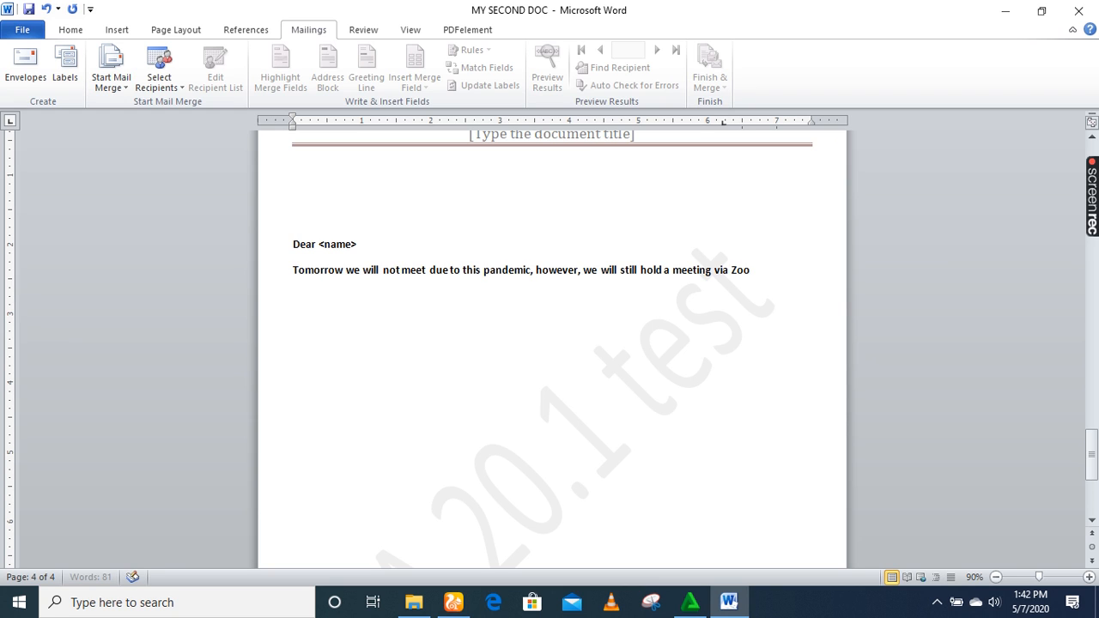
pyautogui.write('m application,')
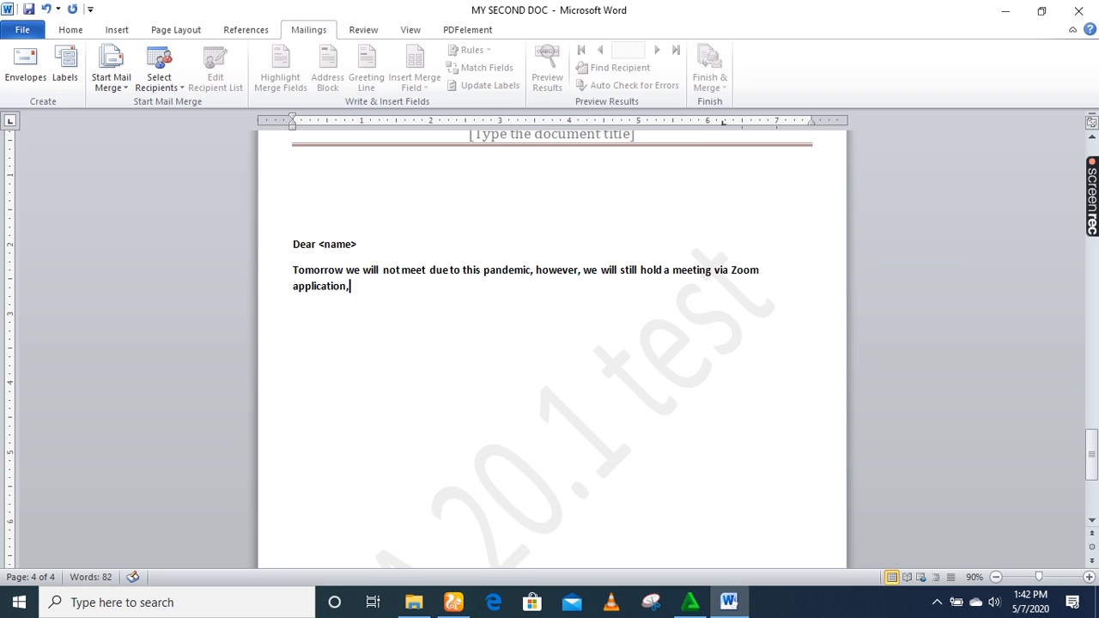
pyautogui.press('BackSpace')
# End the meeting paragraph with a period and add the closing 'From VP' below it.
pyautogui.write('.')
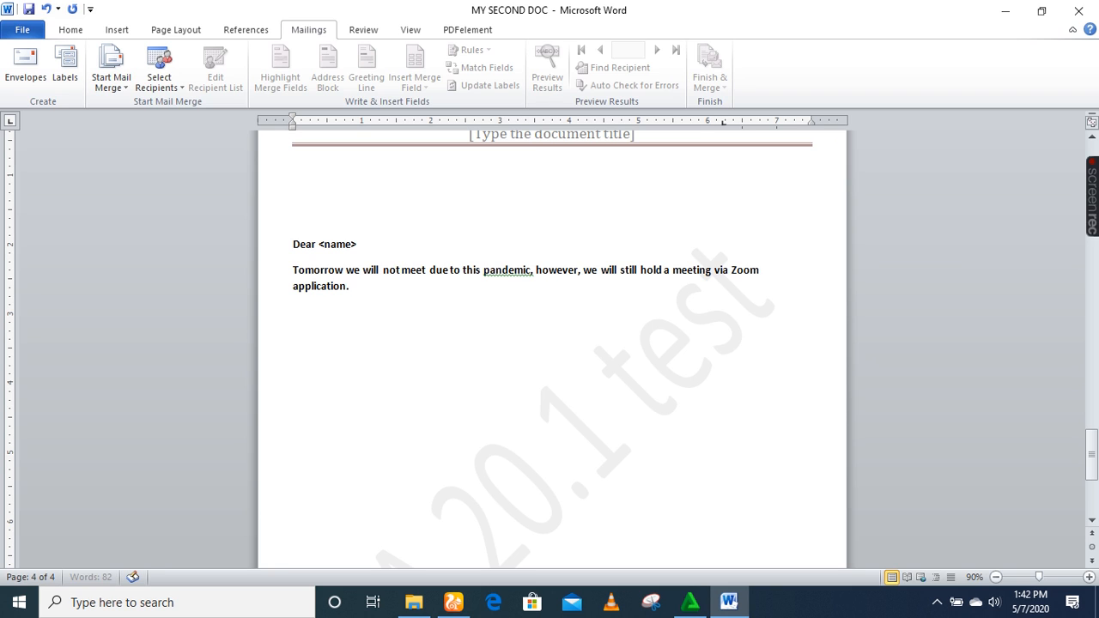
pyautogui.press('Return')
pyautogui.press('Return')
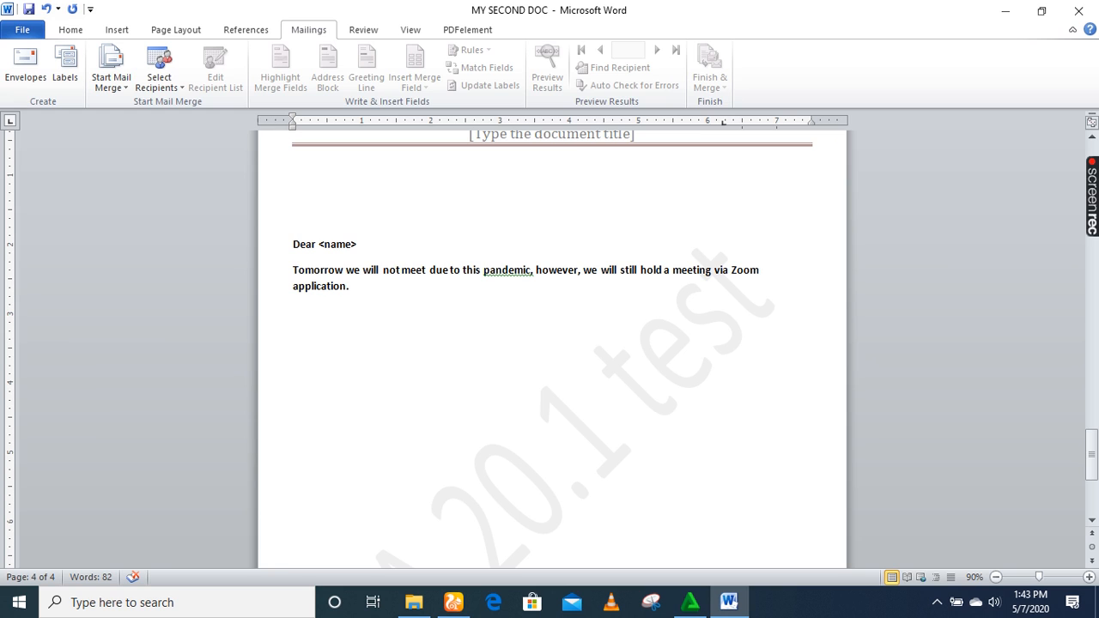
pyautogui.write('D')
pyautogui.press('BackSpace')
pyautogui.write('Fro,')
pyautogui.press('BackSpace')
pyautogui.write('m VP')
pyautogui.moveTo(294, 242); pyautogui.dragTo(343, 337)
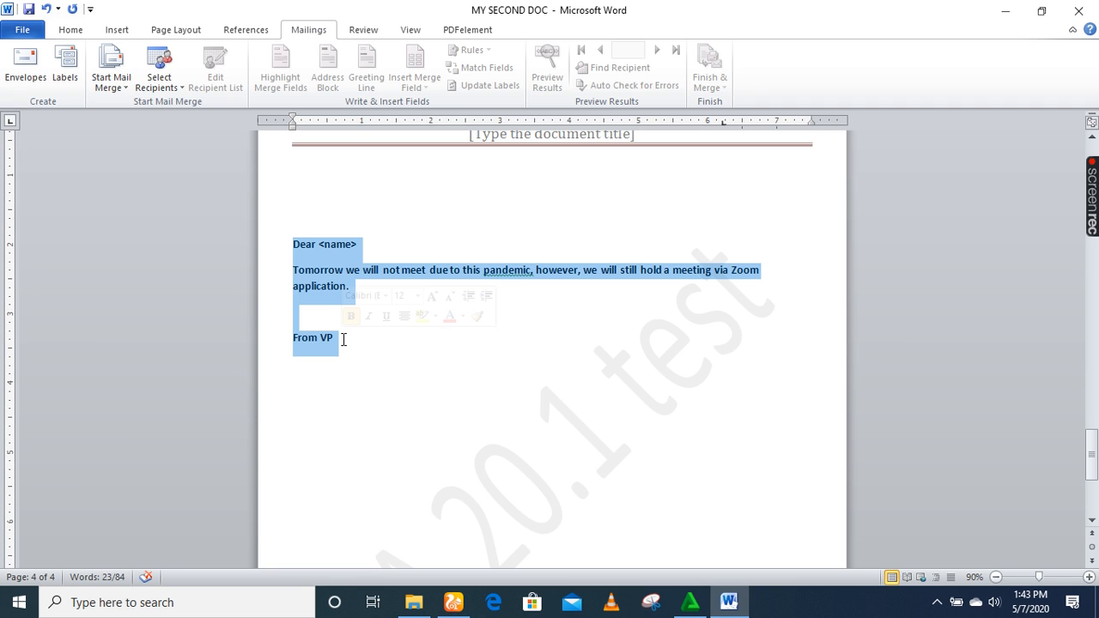
pyautogui.click(361, 244)
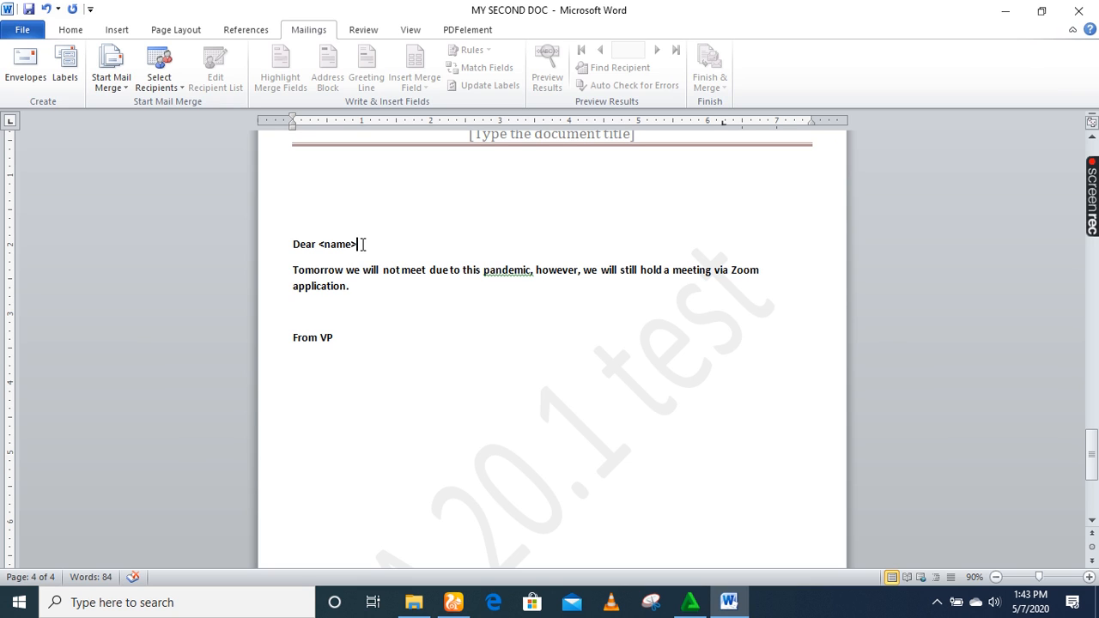
# Start a new recipient list with Select Recipients > Type New List and open its column customization.
pyautogui.click(170, 89)
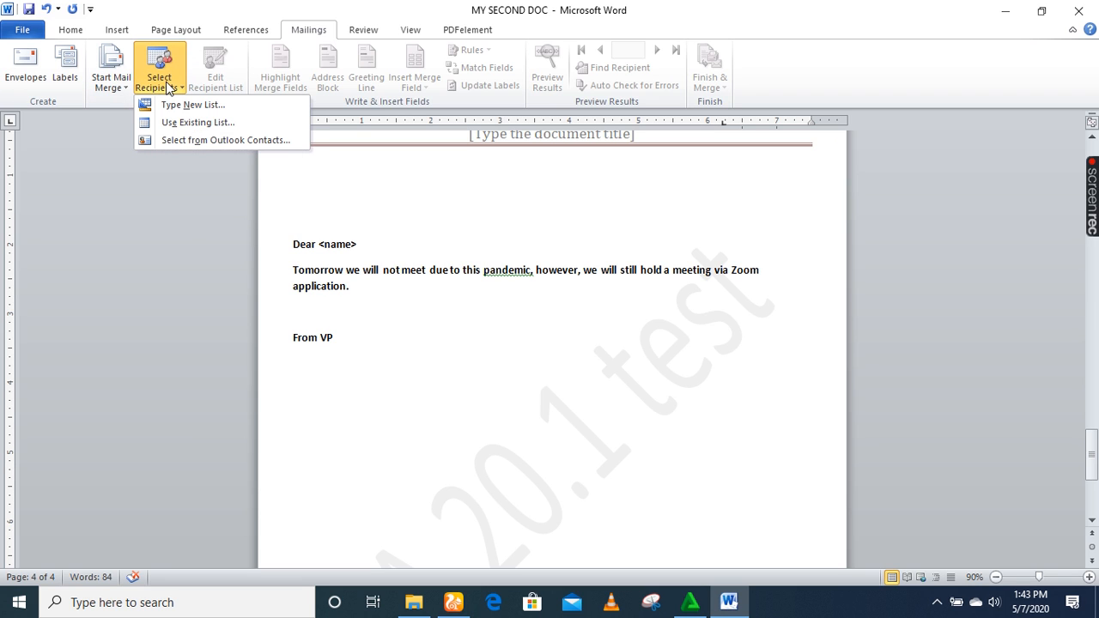
pyautogui.click(178, 106)
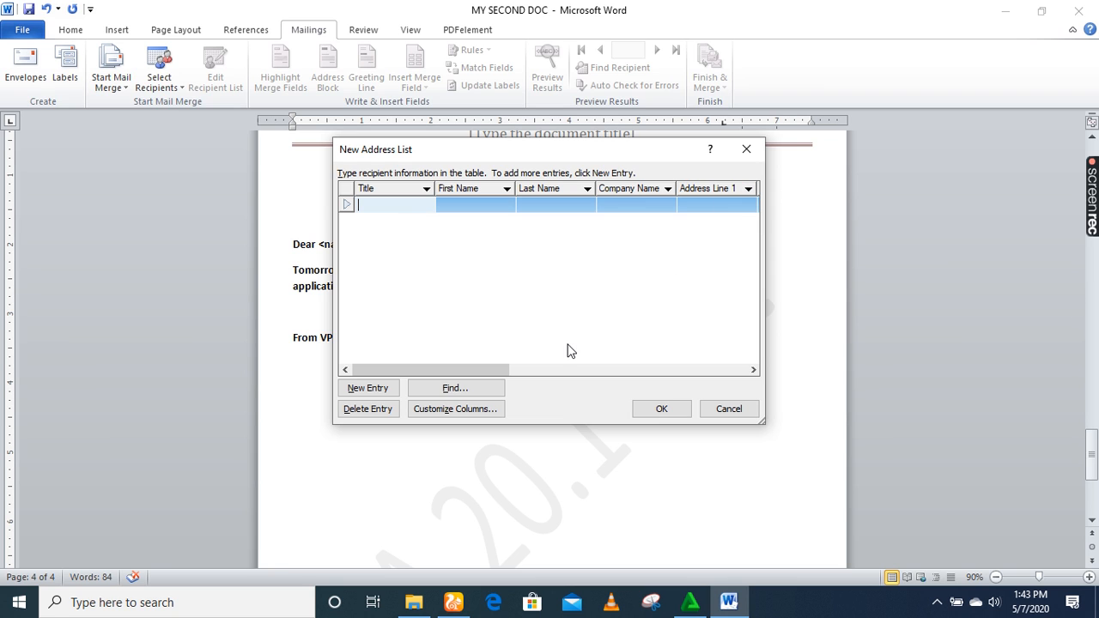
pyautogui.click(440, 411)
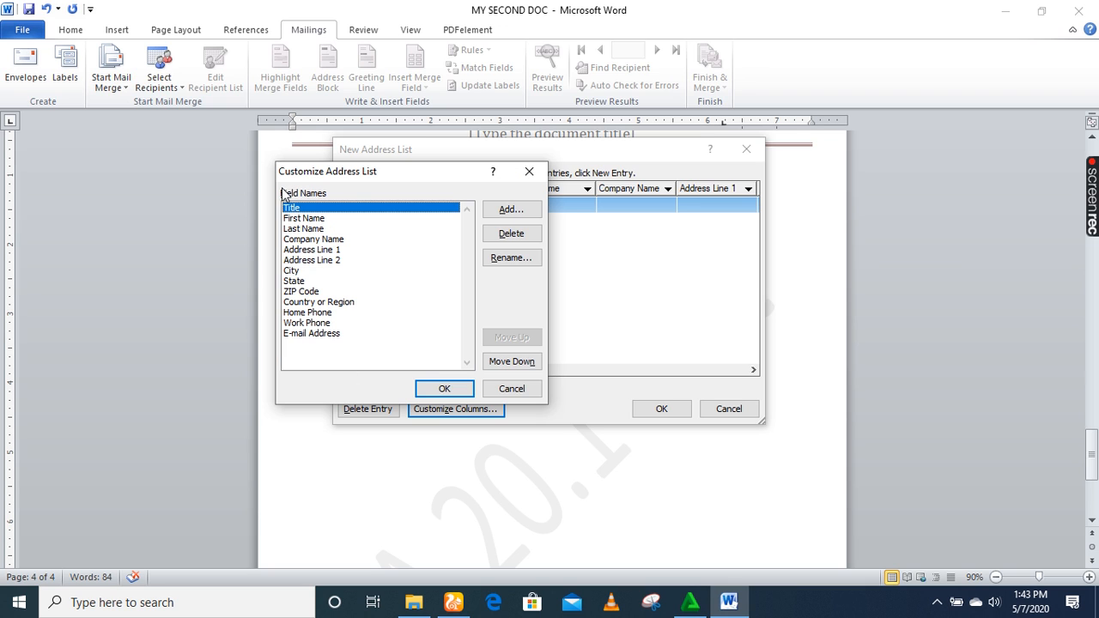
# Delete the Title, Company Name, Address Line 1 and E-mail Address fields from the list.
pyautogui.click(511, 233)
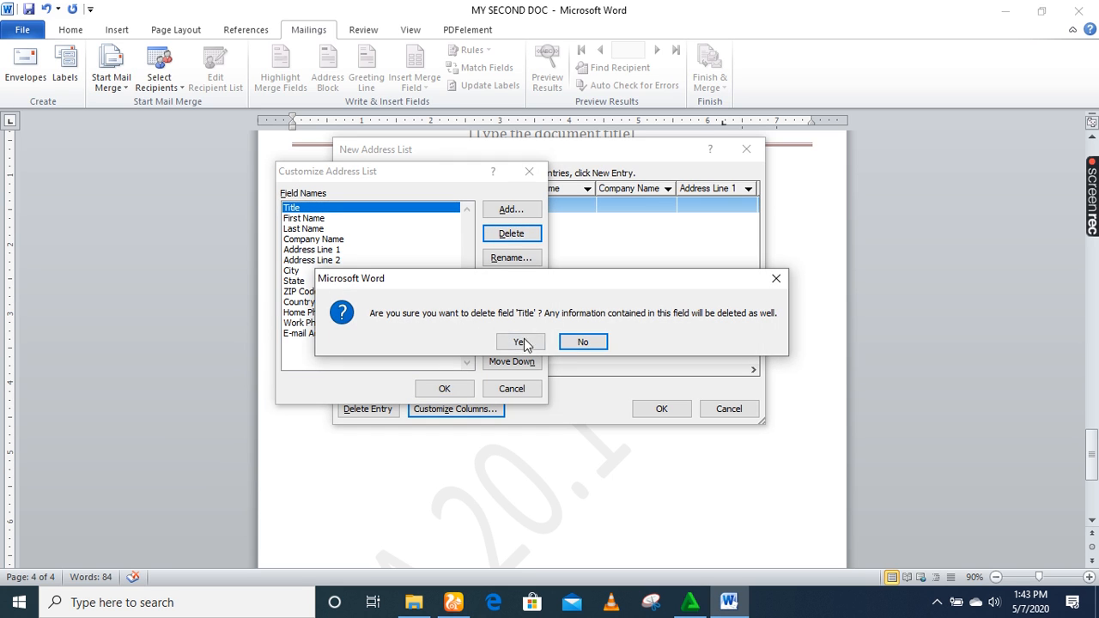
pyautogui.click(522, 343)
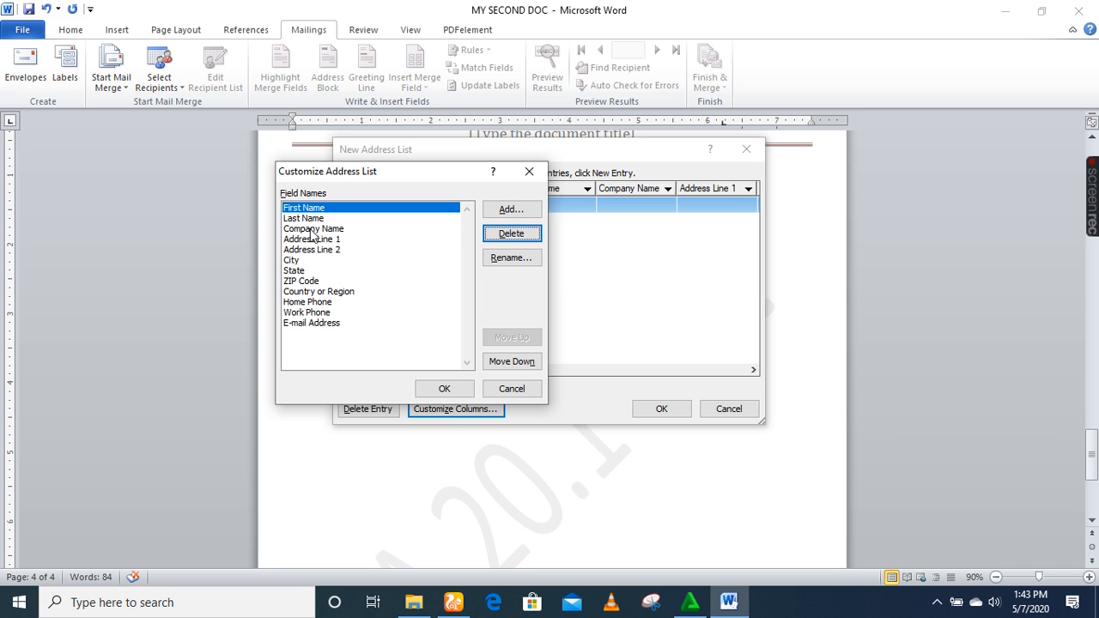
pyautogui.click(314, 230)
pyautogui.click(516, 233)
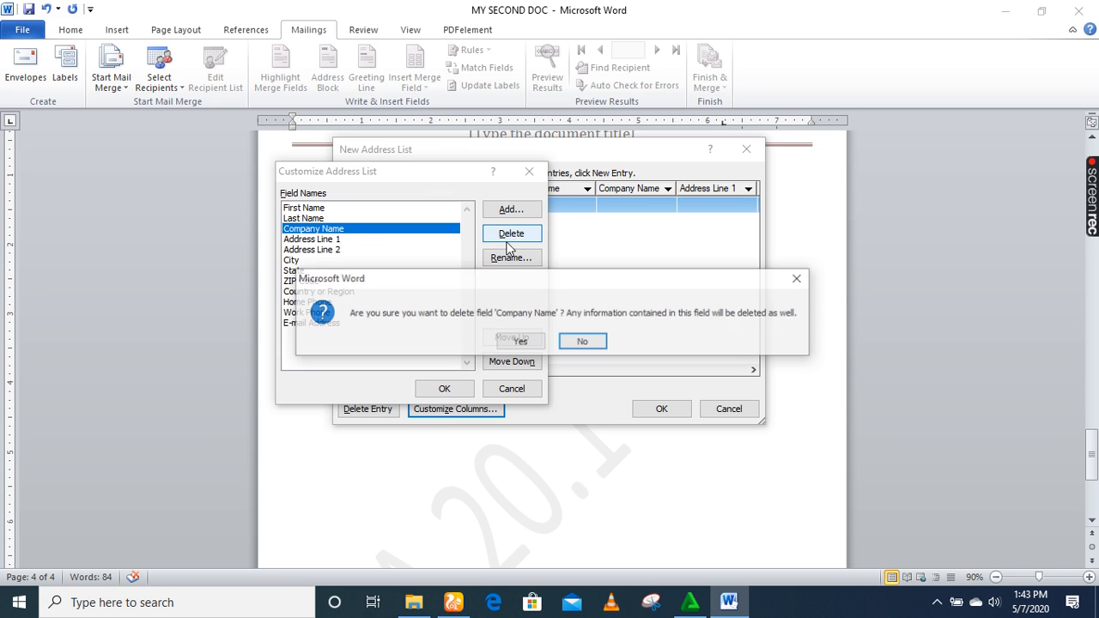
pyautogui.click(521, 343)
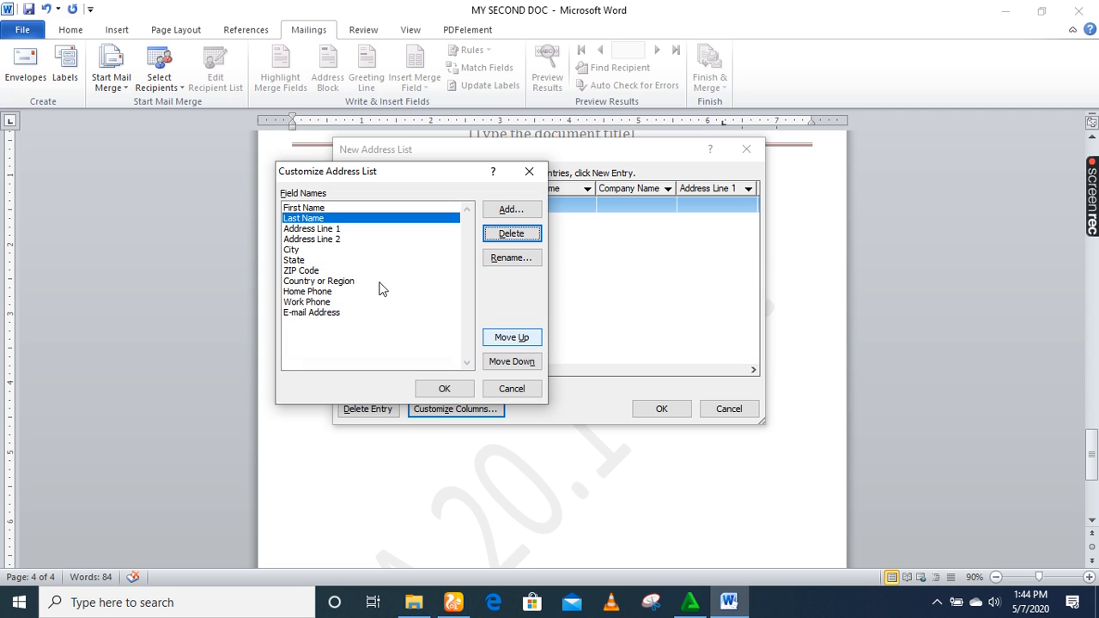
pyautogui.click(331, 230)
pyautogui.click(507, 236)
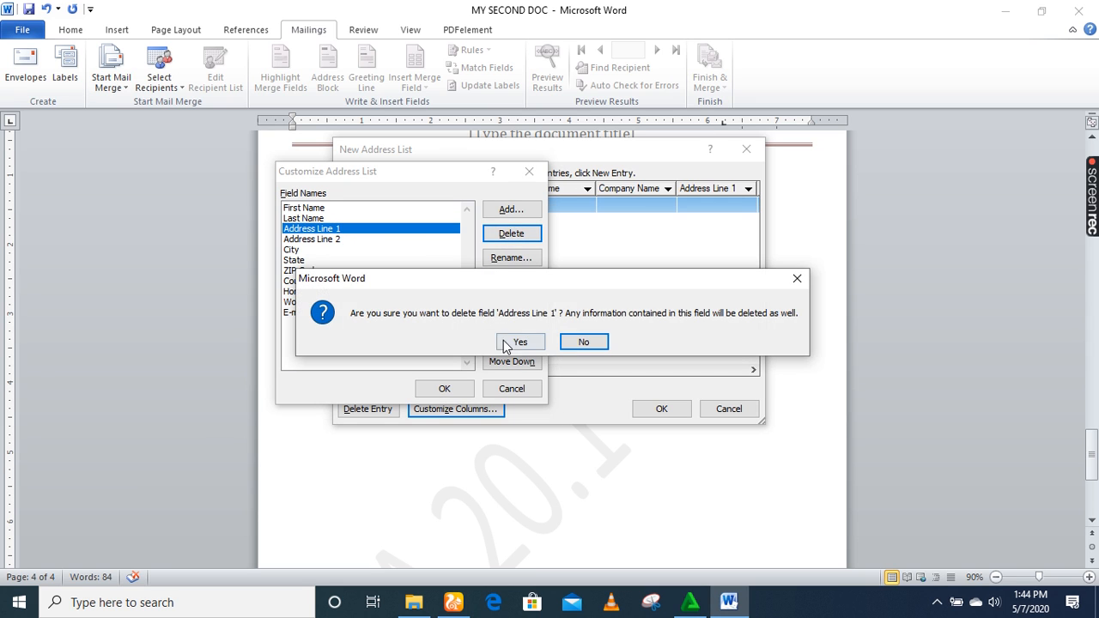
pyautogui.click(507, 342)
pyautogui.click(302, 304)
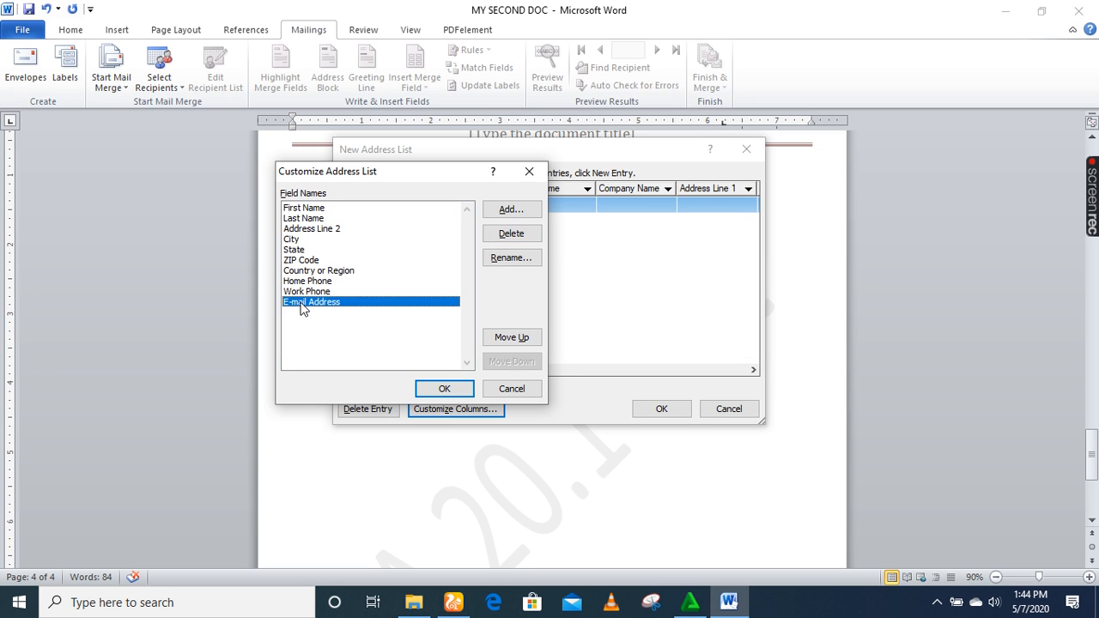
pyautogui.click(507, 235)
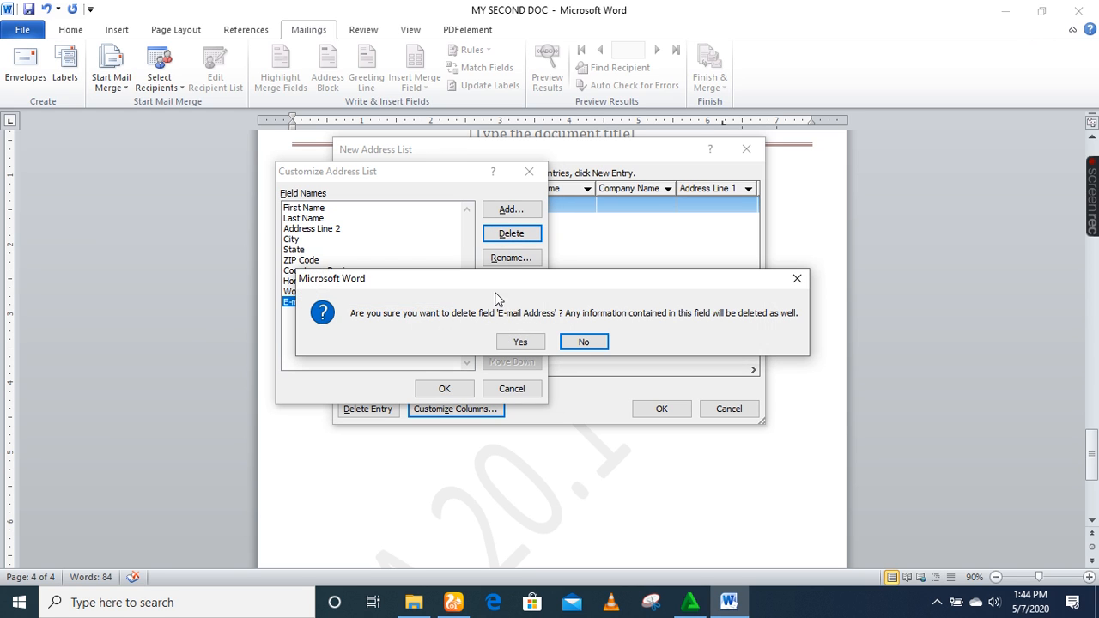
pyautogui.click(520, 341)
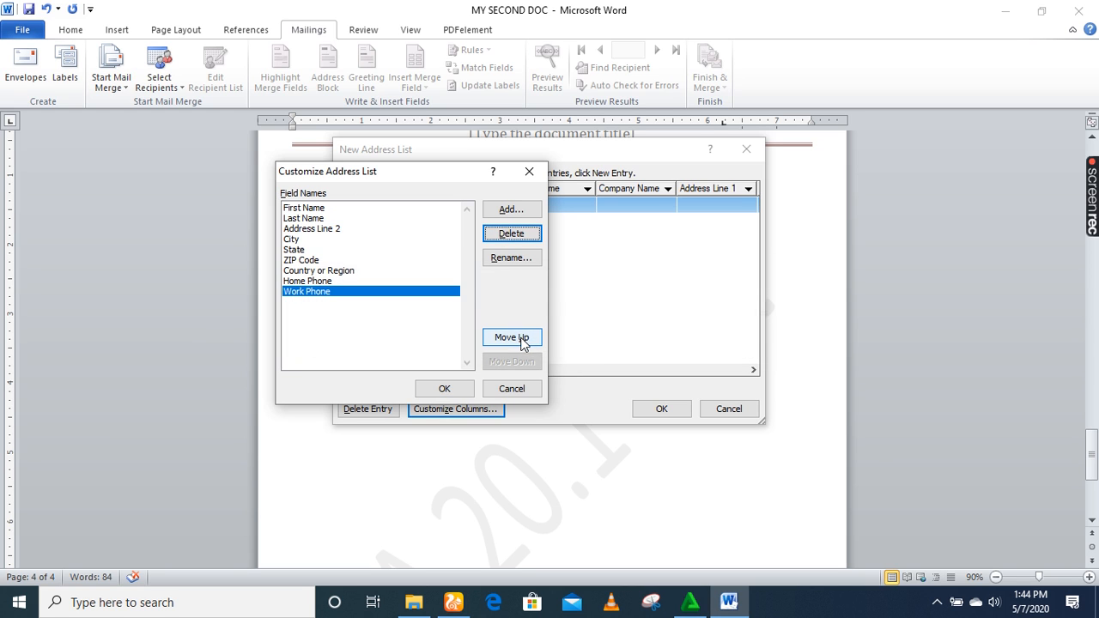
# Delete the Work Phone, Home Phone, Country or Region, ZIP Code, State, City, Address Line 2 and Last Name fields.
pyautogui.click(510, 235)
pyautogui.click(520, 342)
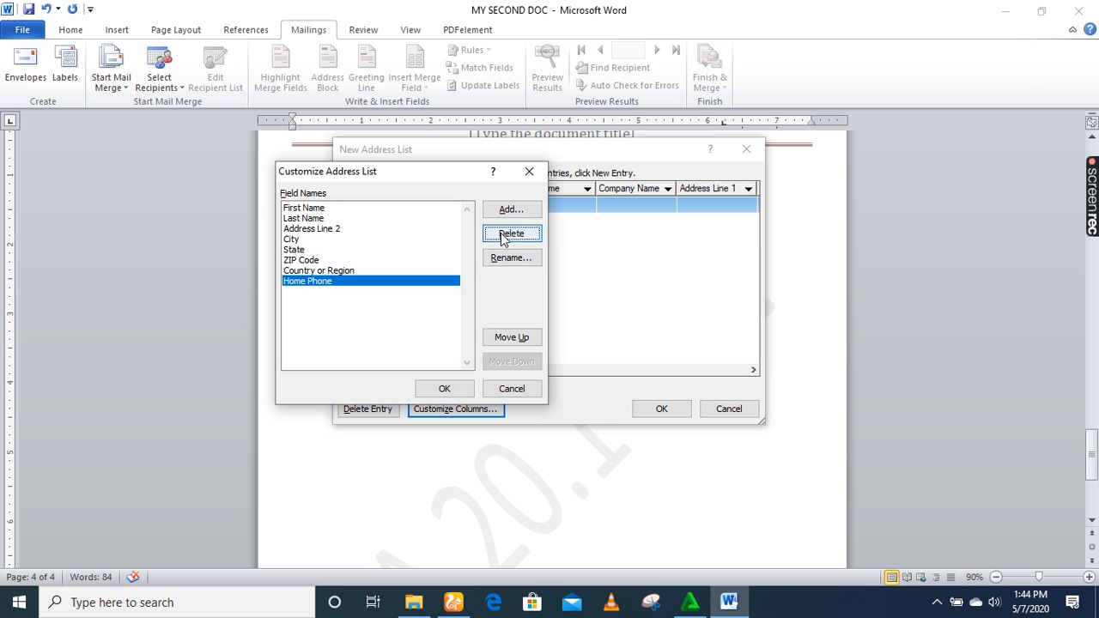
pyautogui.click(505, 242)
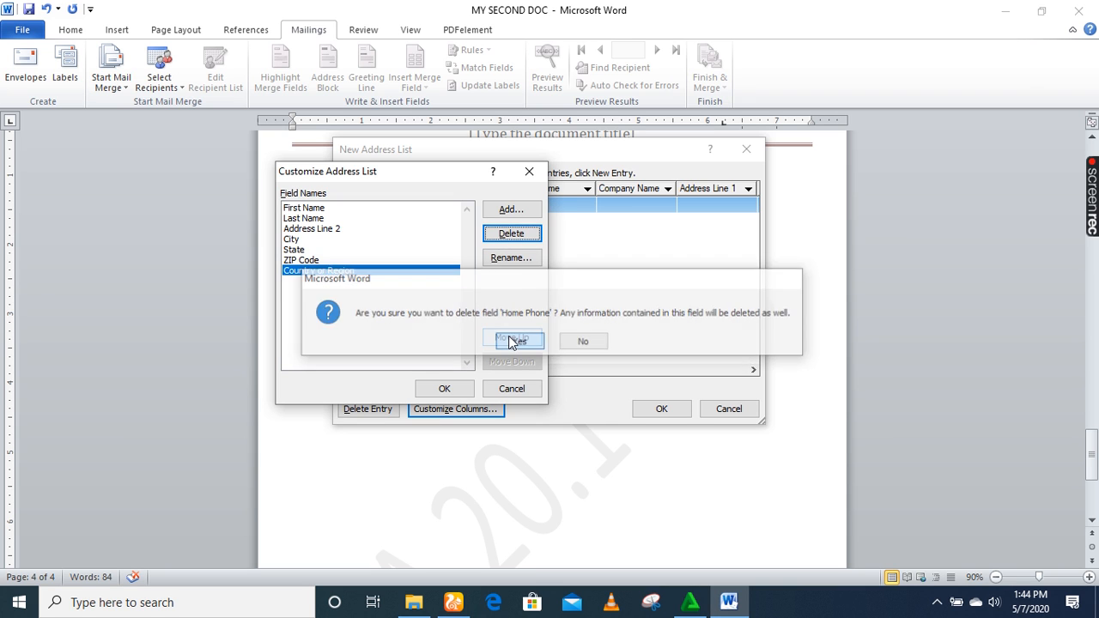
pyautogui.click(518, 341)
pyautogui.click(505, 241)
pyautogui.click(520, 342)
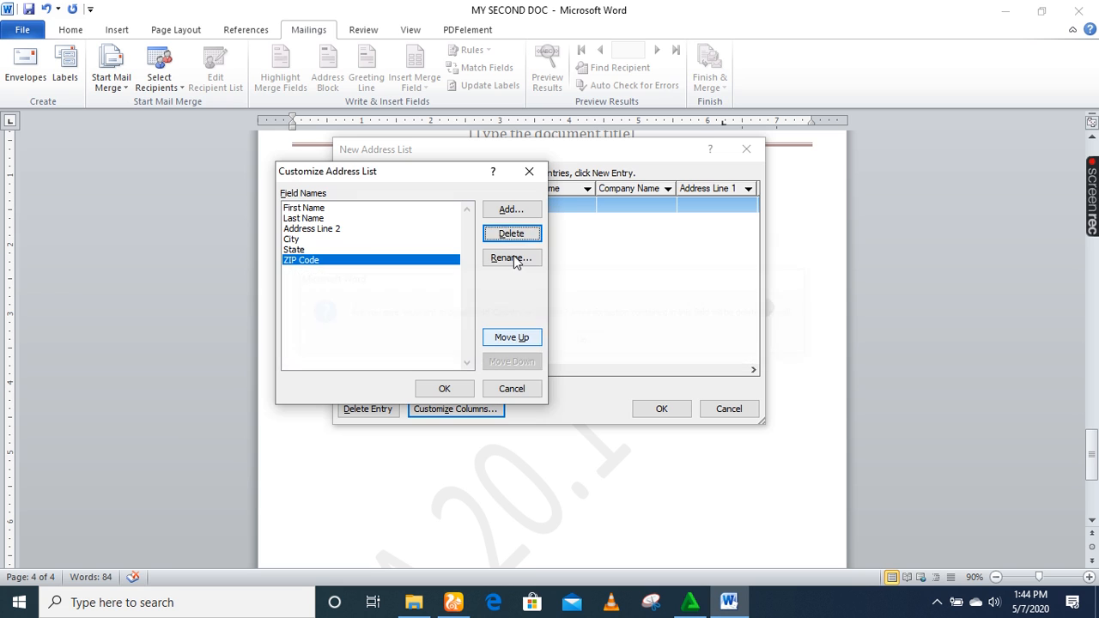
pyautogui.click(508, 243)
pyautogui.click(519, 341)
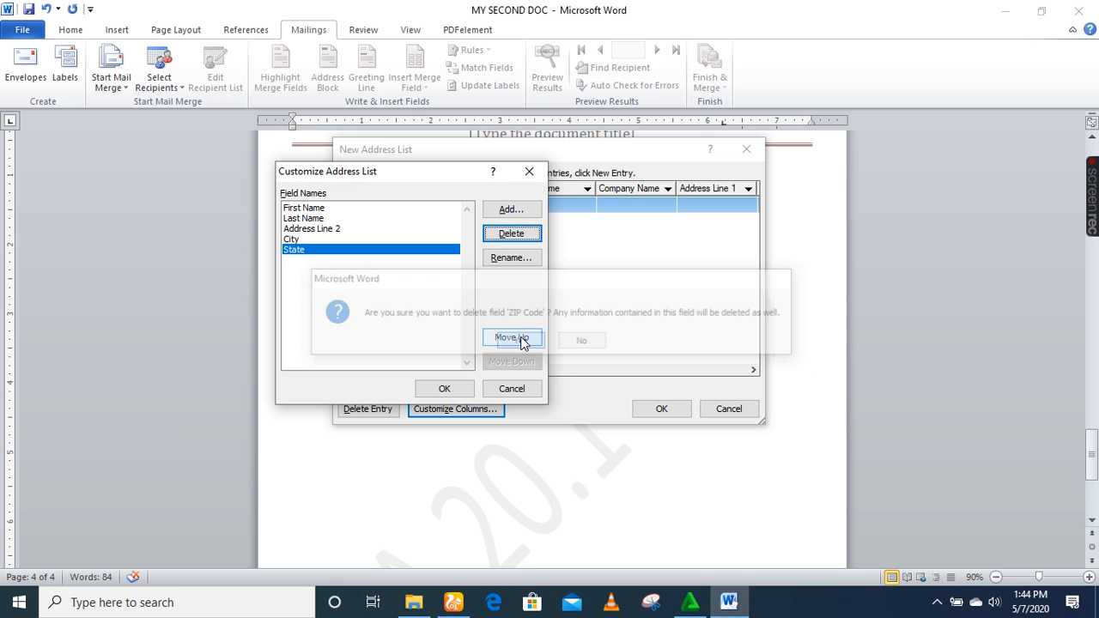
pyautogui.click(509, 238)
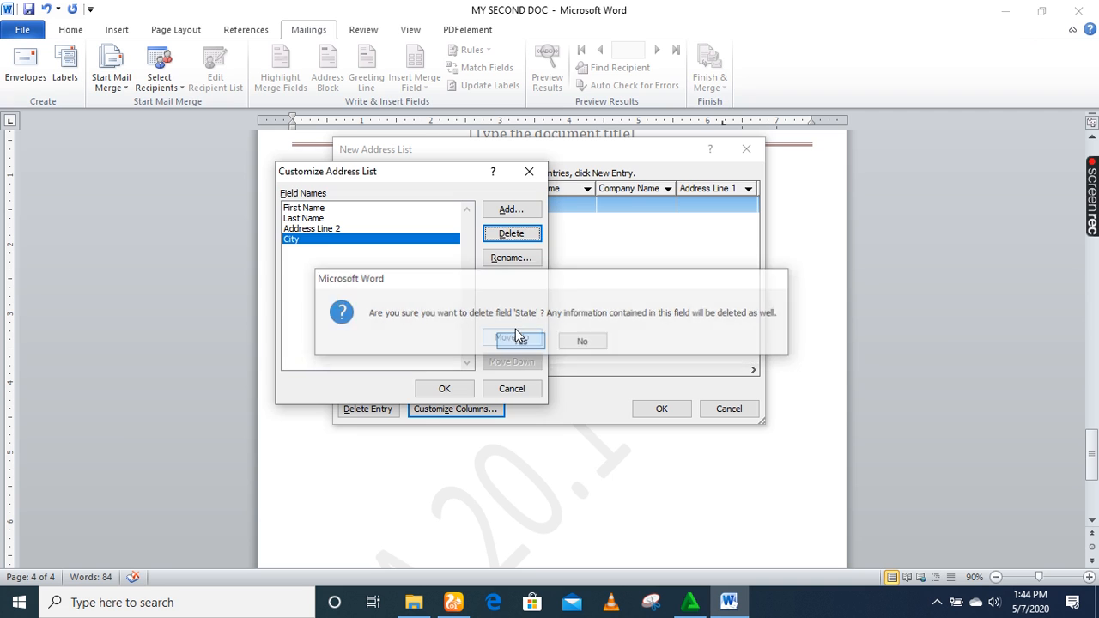
pyautogui.click(517, 340)
pyautogui.click(508, 237)
pyautogui.click(521, 341)
pyautogui.click(509, 232)
pyautogui.click(521, 341)
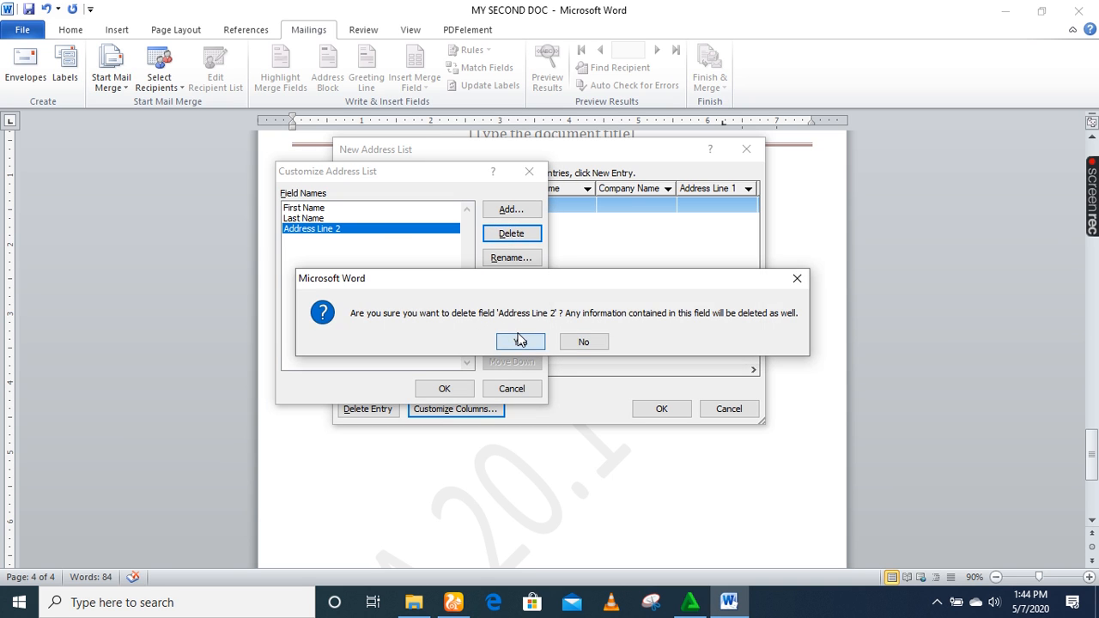
pyautogui.click(513, 246)
pyautogui.click(513, 342)
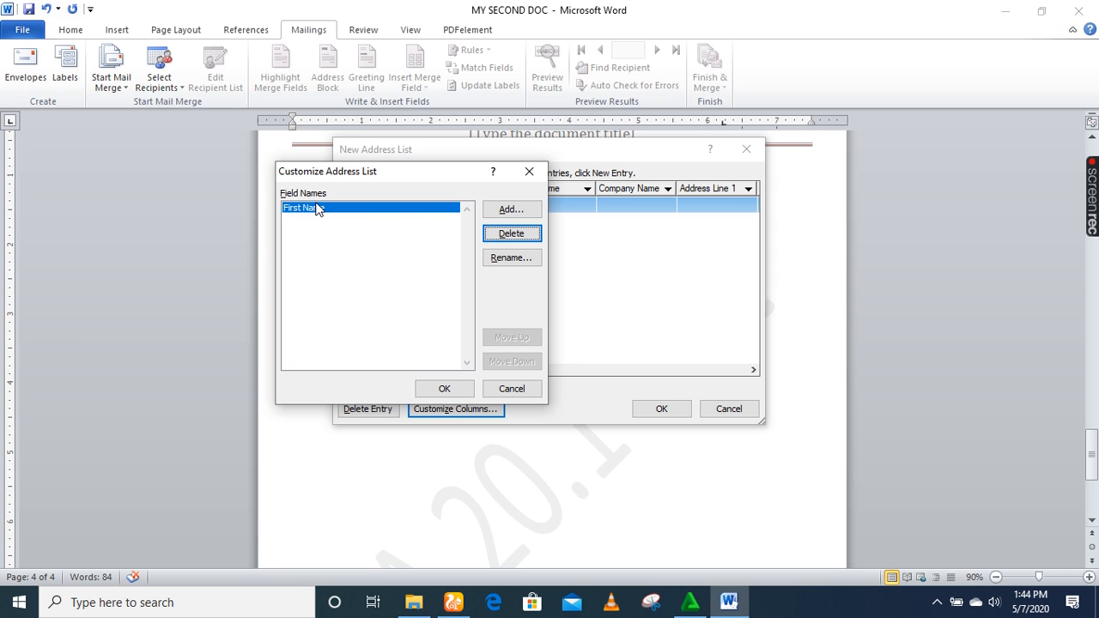
# Add a Last Name field and apply the customized columns to the address list.
pyautogui.click(519, 215)
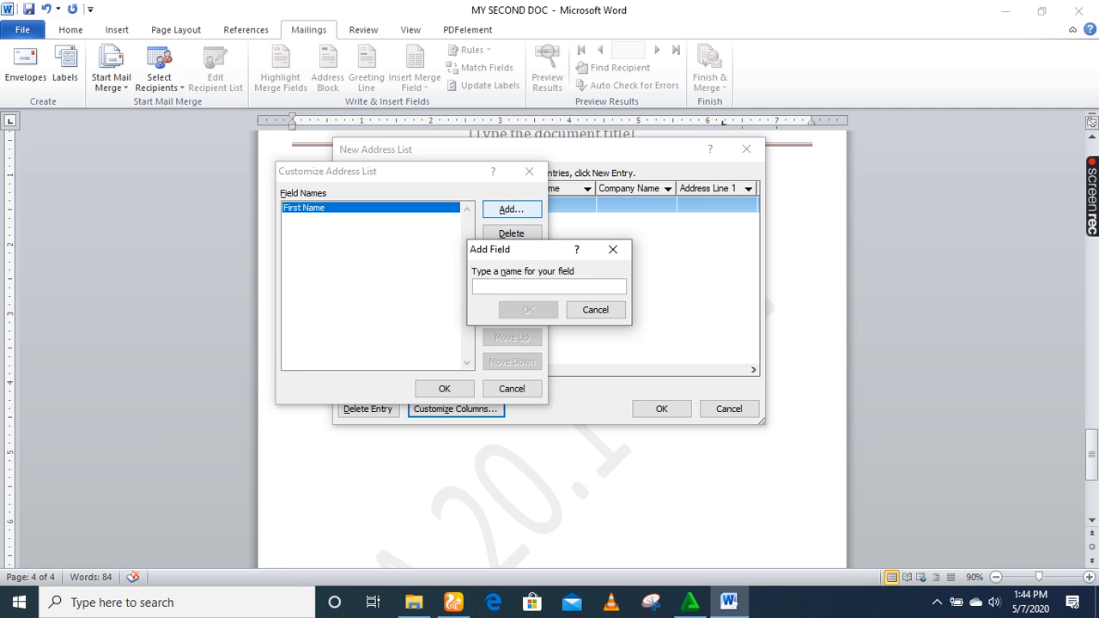
pyautogui.write('Last Name')
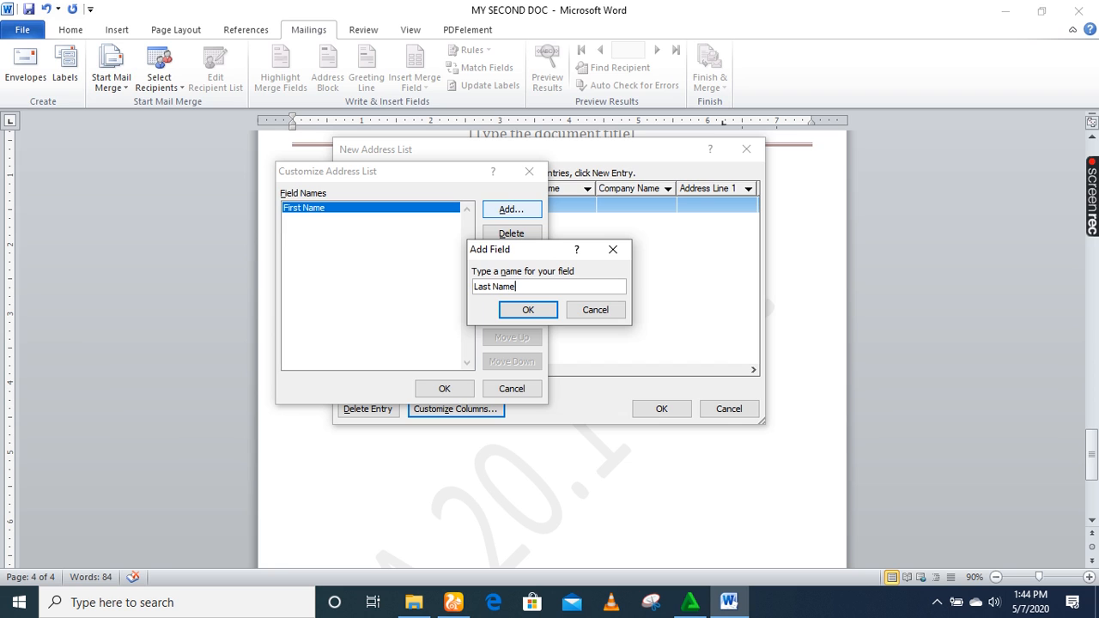
pyautogui.click(526, 310)
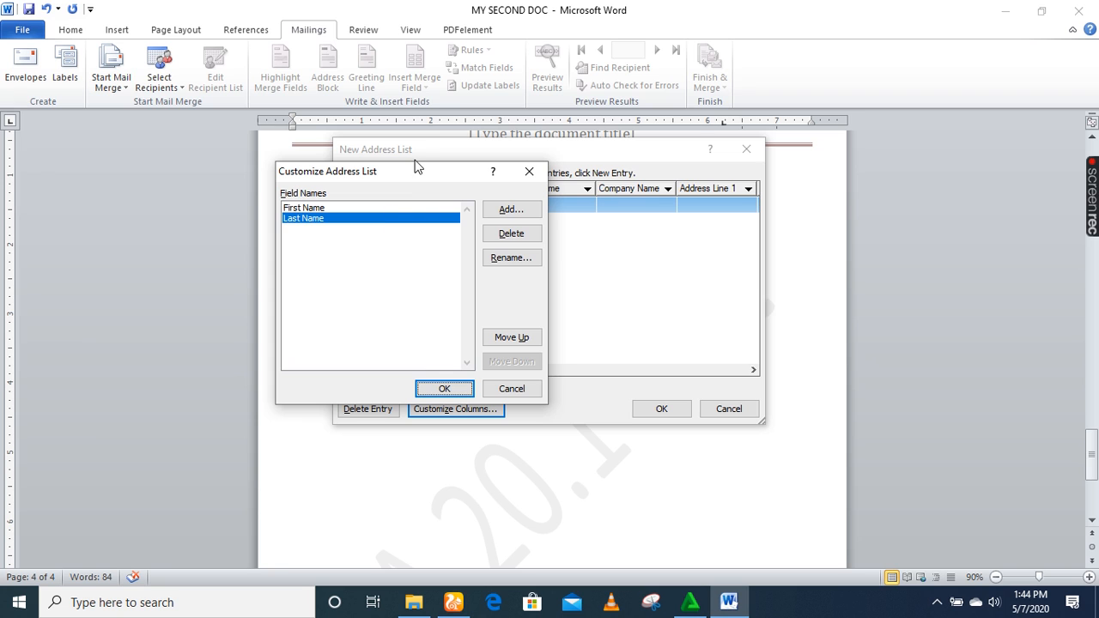
pyautogui.click(448, 395)
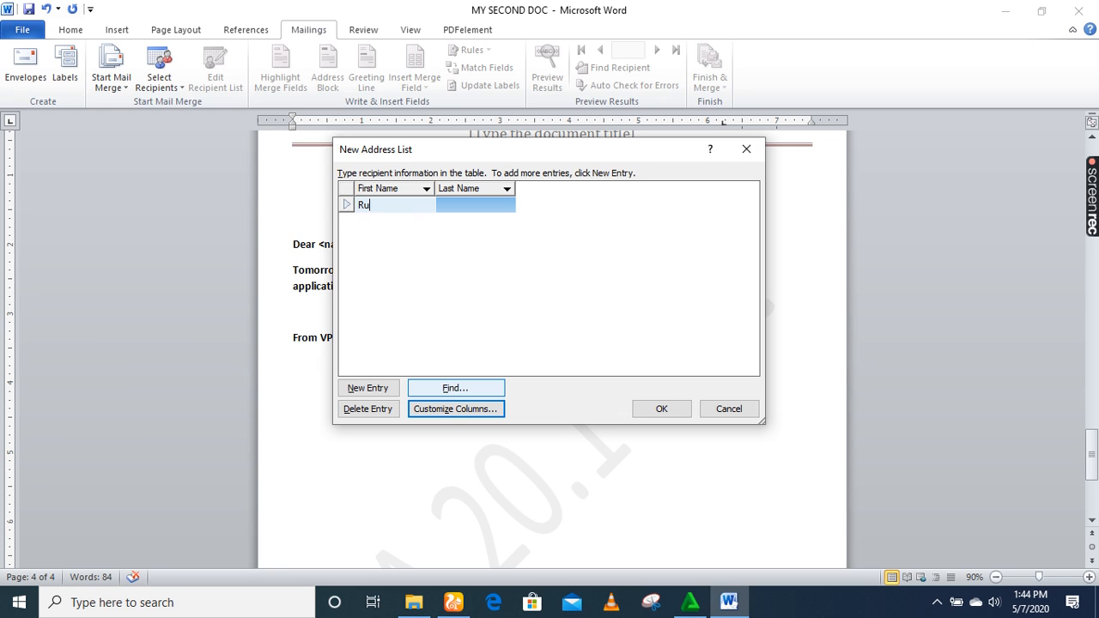
# Enter first and last names for three recipients, adding a new entry for each, and close the list.
pyautogui.click(462, 207)
pyautogui.write('ban')
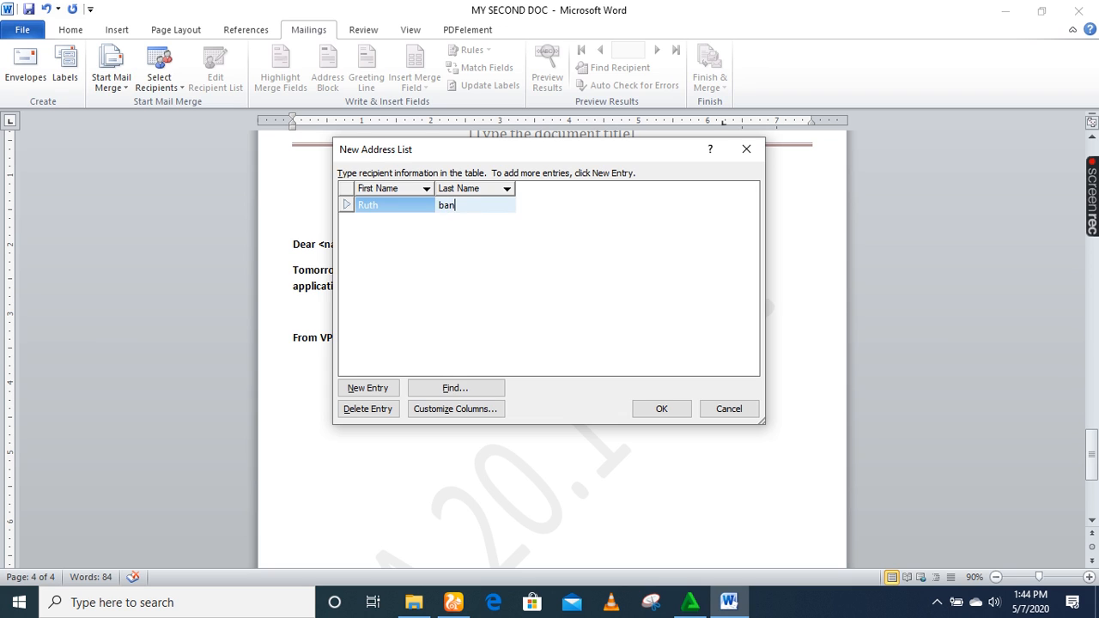
pyautogui.write('anda')
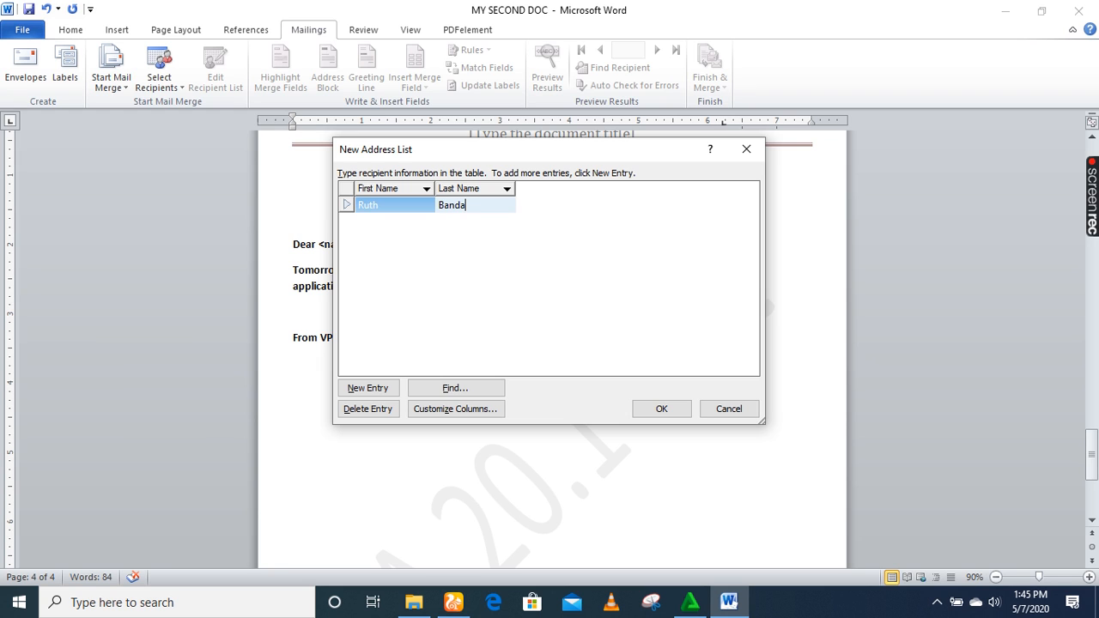
pyautogui.click(363, 389)
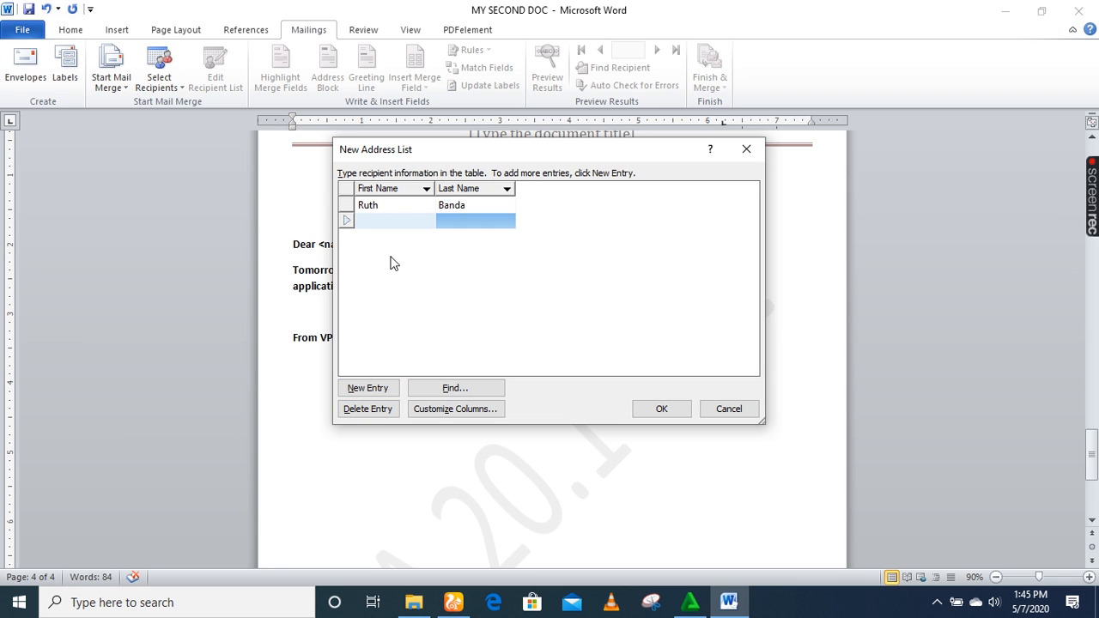
pyautogui.click(469, 222)
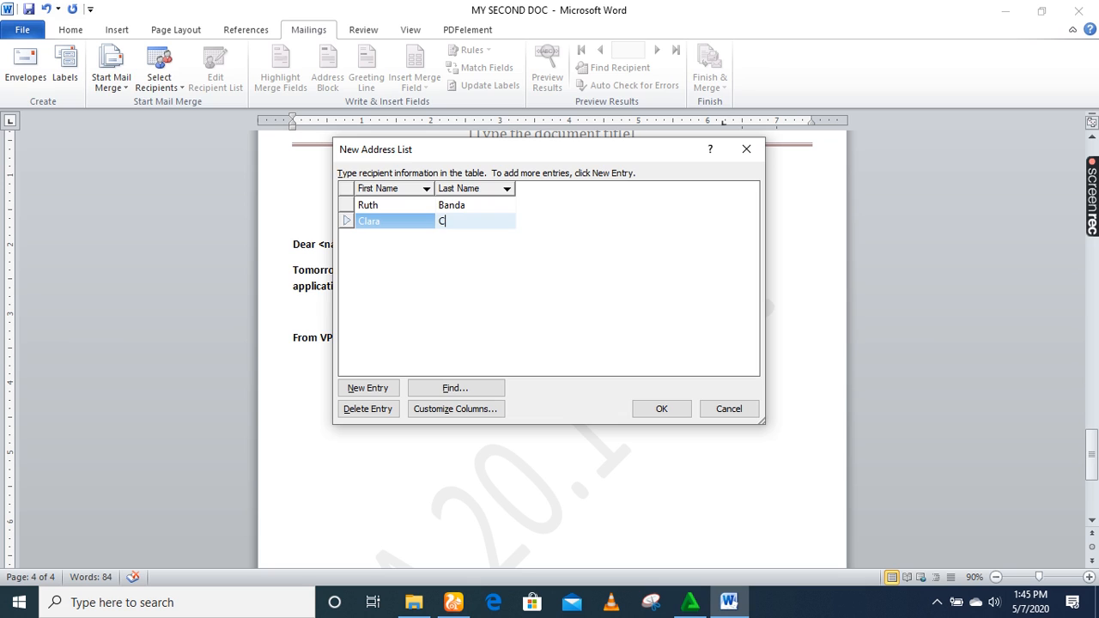
pyautogui.press('BackSpace')
pyautogui.click(368, 388)
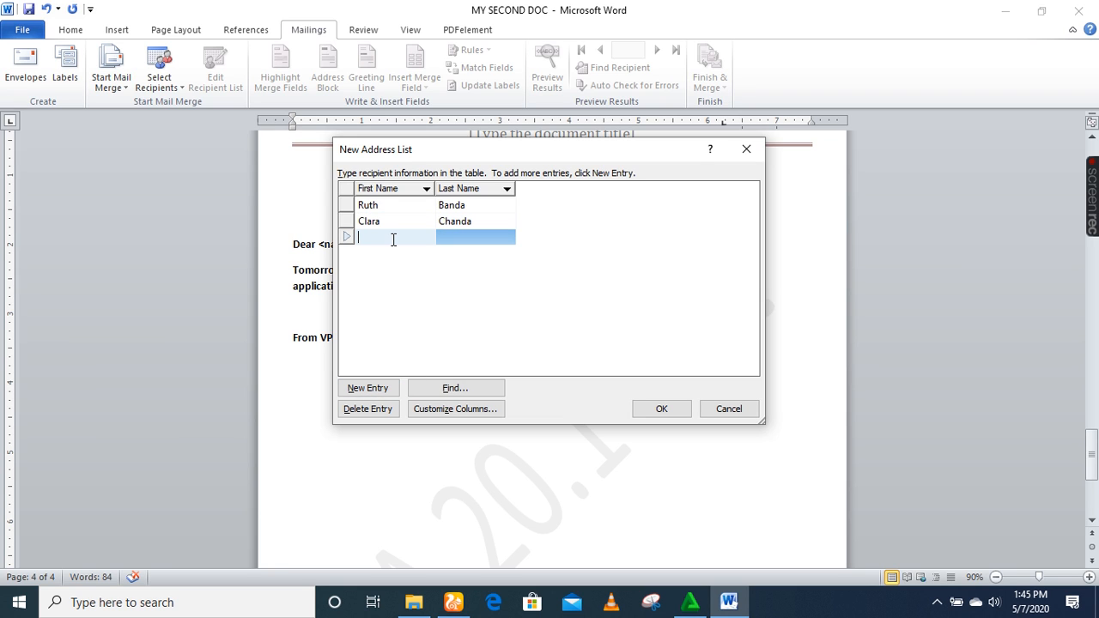
pyautogui.click(485, 241)
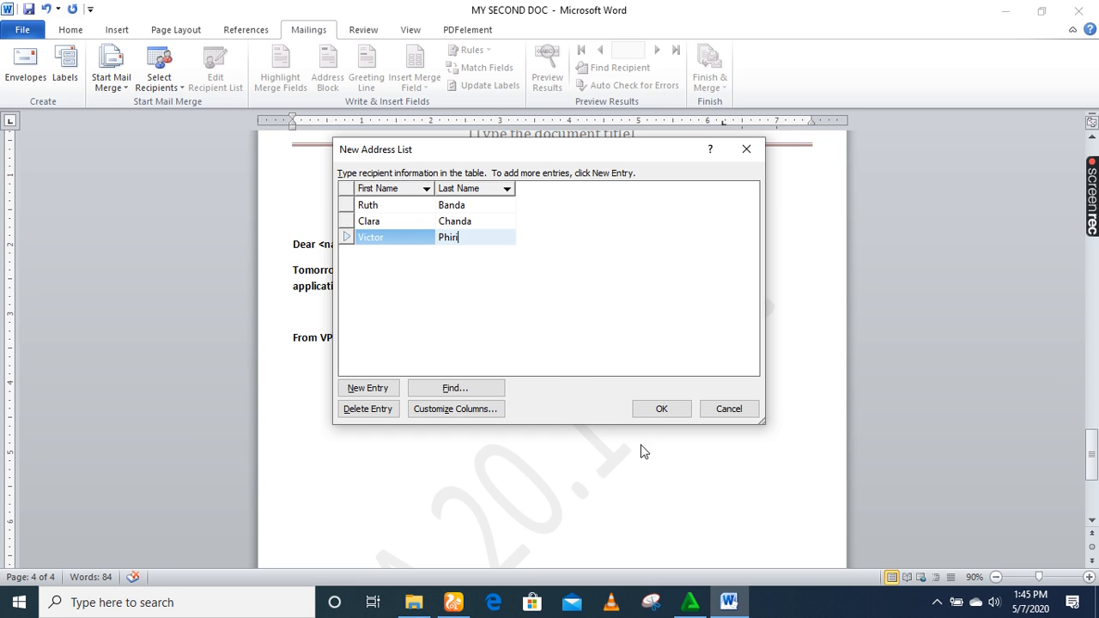
pyautogui.click(648, 410)
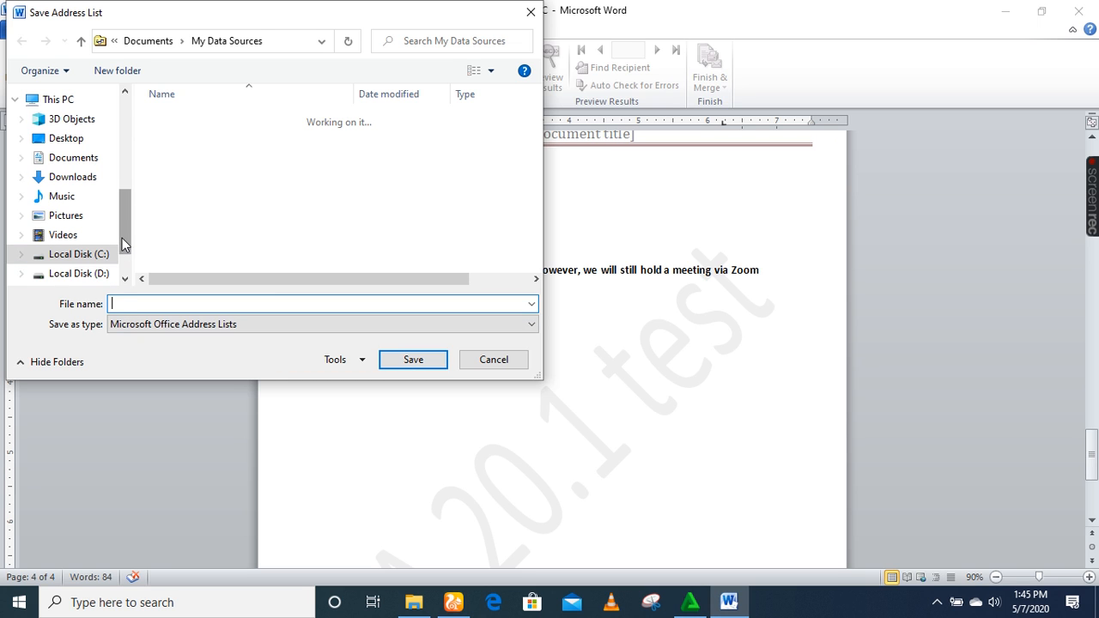
# Save the recipient list as 'Mailings' in the Desktop's 505034 folder.
pyautogui.moveTo(123, 242); pyautogui.dragTo(117, 144)
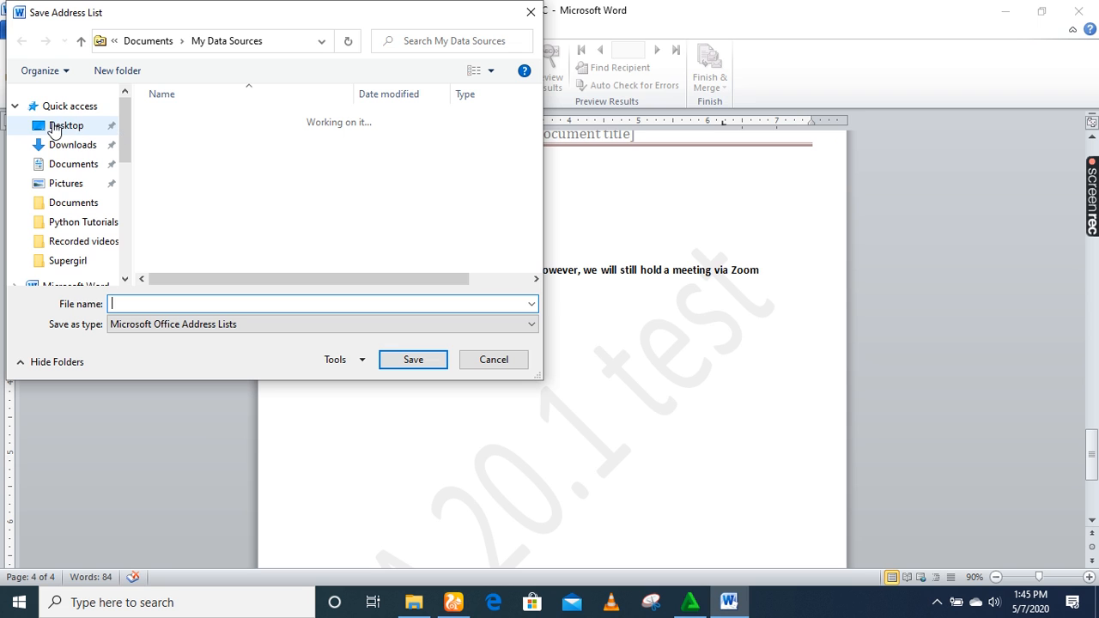
pyautogui.click(116, 130)
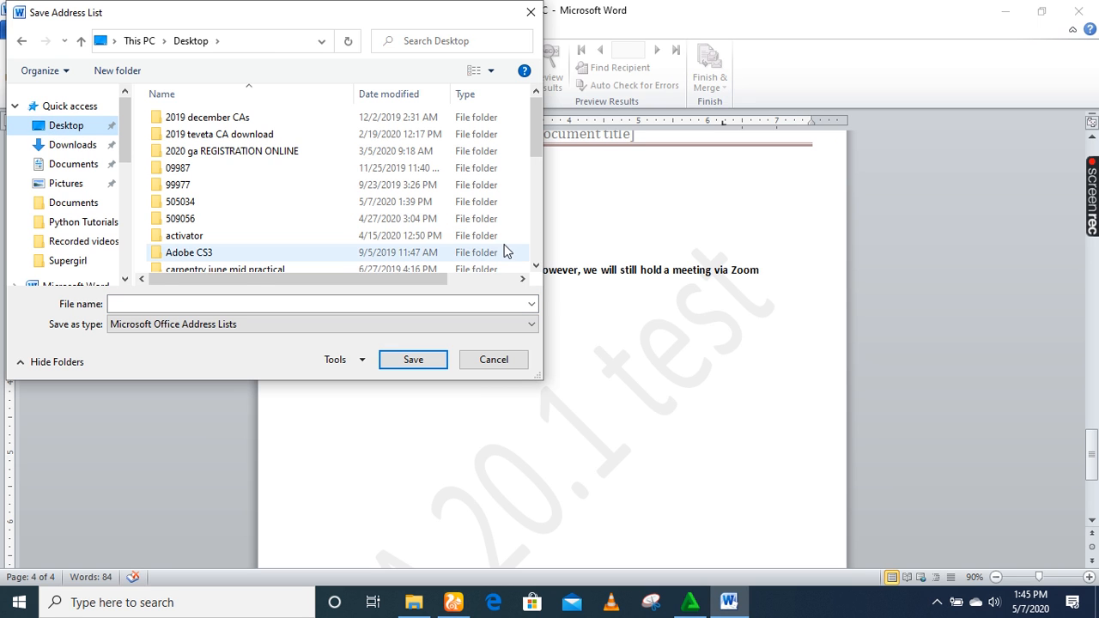
pyautogui.click(536, 267)
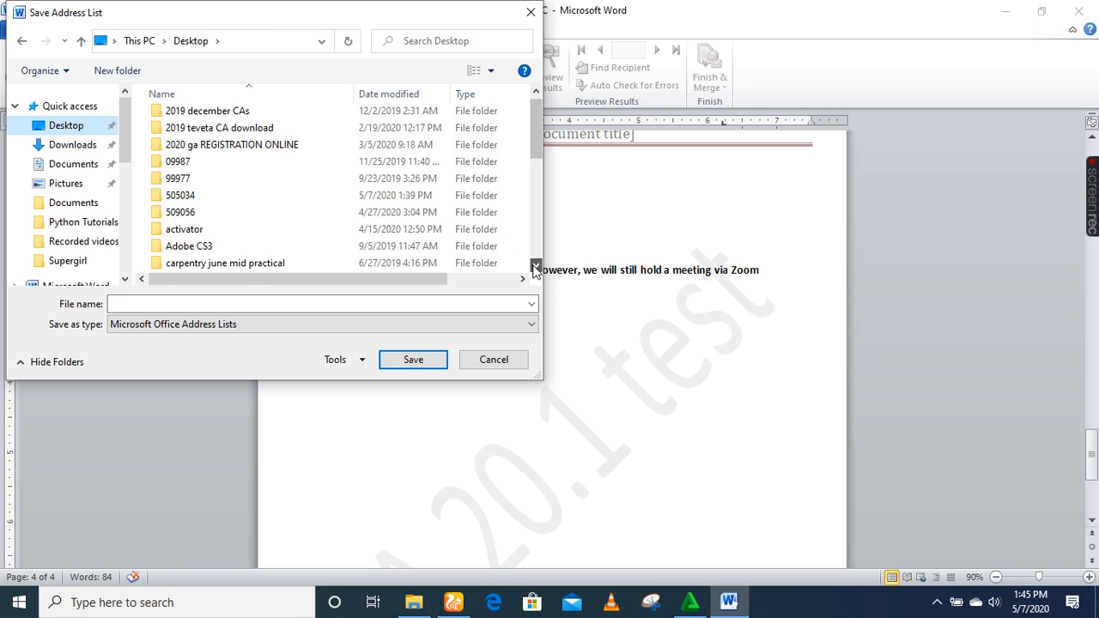
pyautogui.click(536, 266)
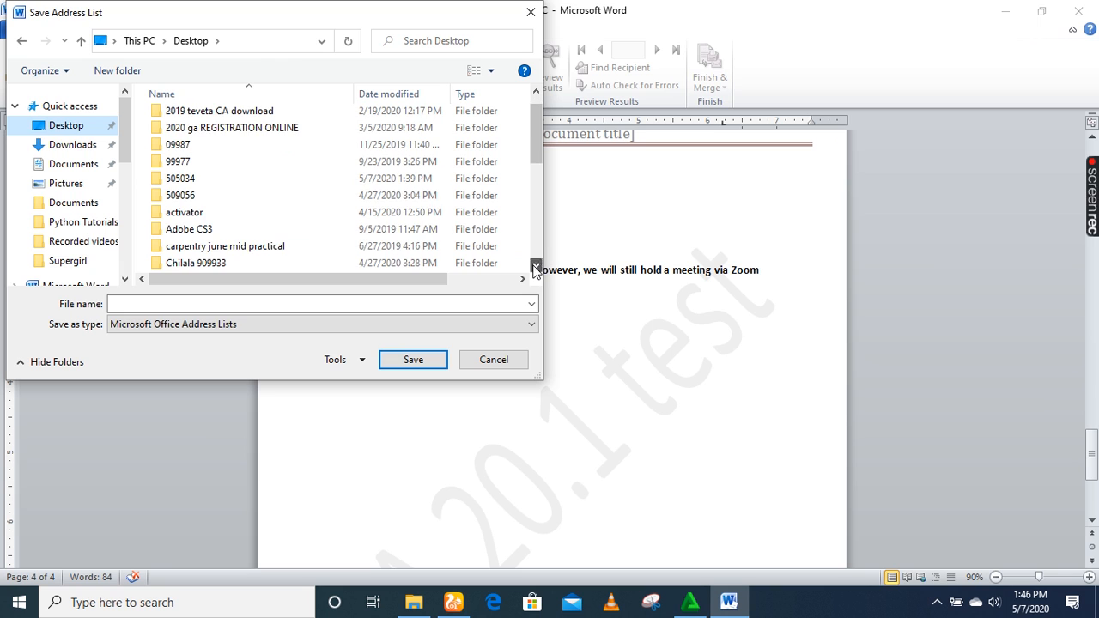
pyautogui.click(190, 184)
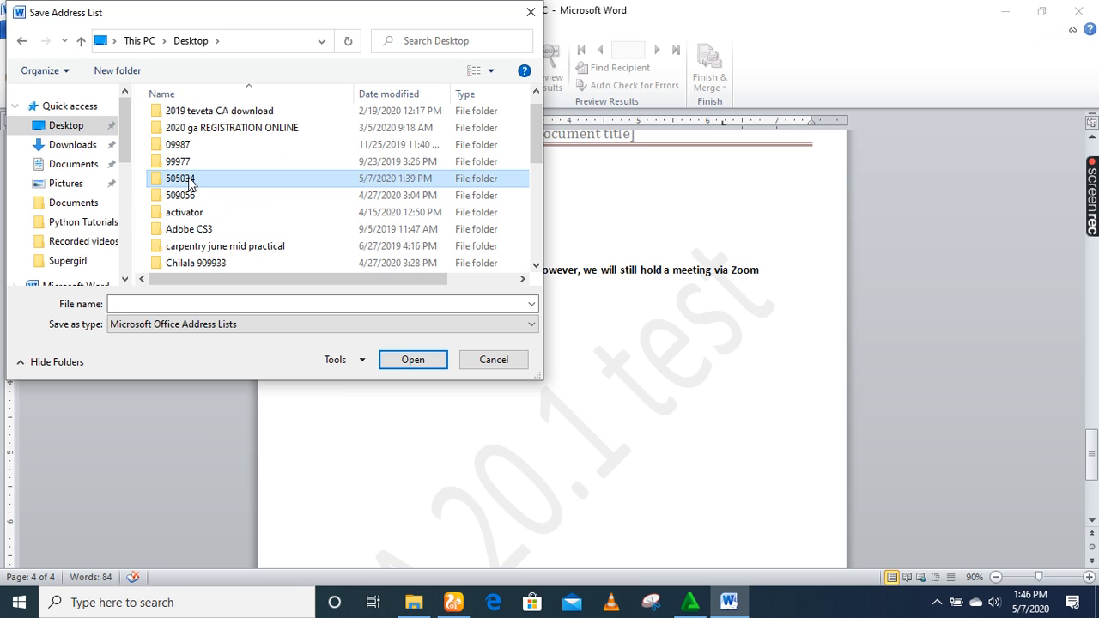
pyautogui.click(413, 361)
pyautogui.click(277, 298)
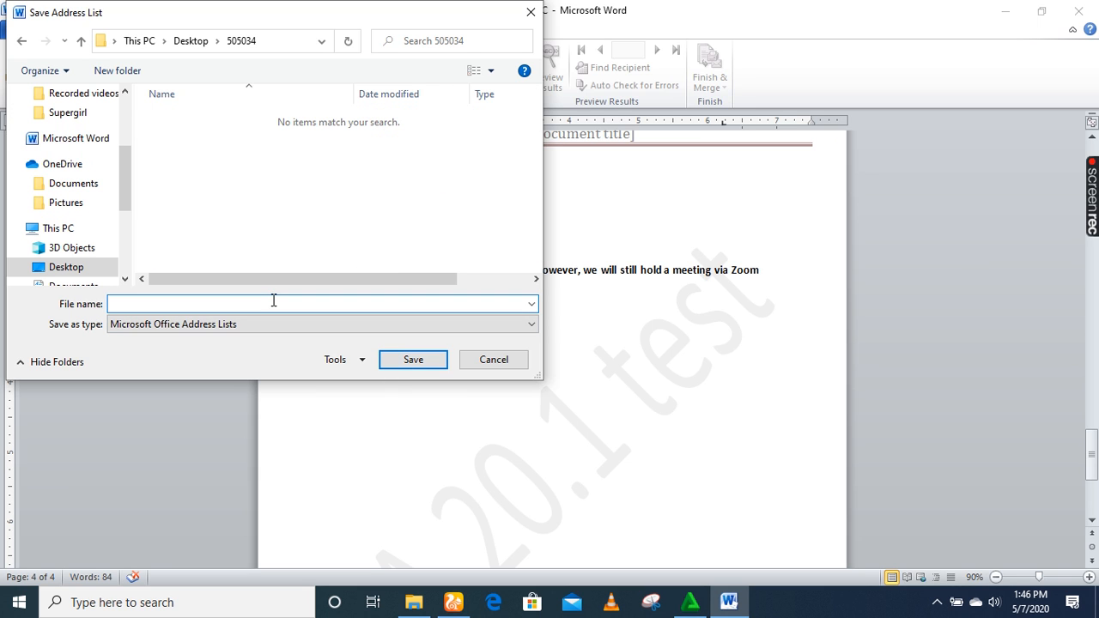
pyautogui.write('Mailings')
pyautogui.click(396, 364)
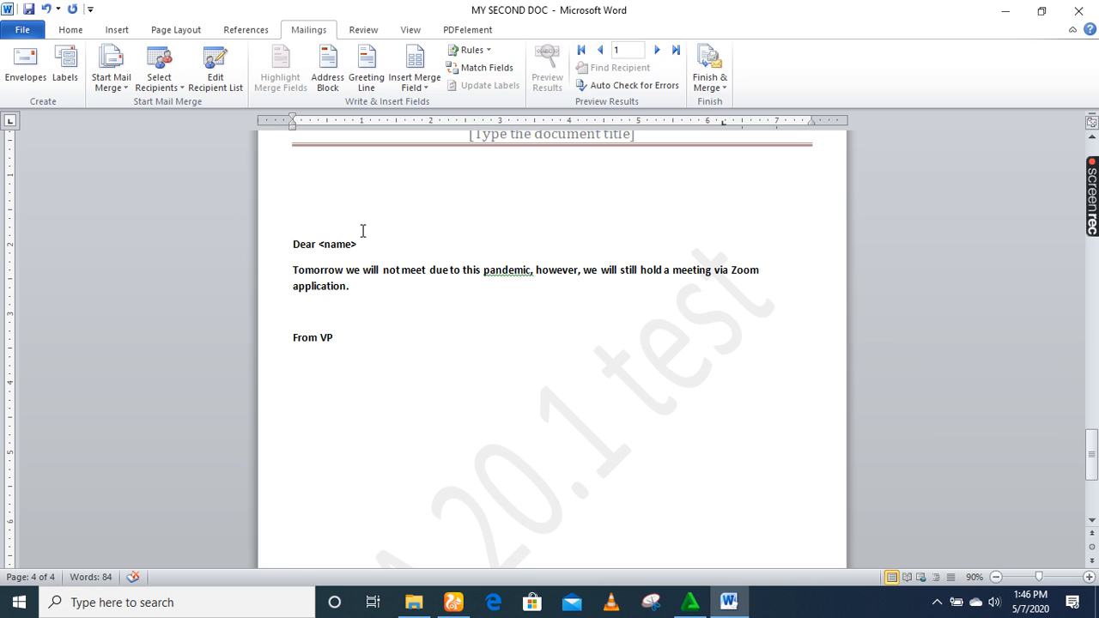
# Replace <name> after 'Dear' with the First_Name and Last_Name merge fields.
pyautogui.press('BackSpace')
pyautogui.press('BackSpace')
pyautogui.press('BackSpace')
pyautogui.click(419, 89)
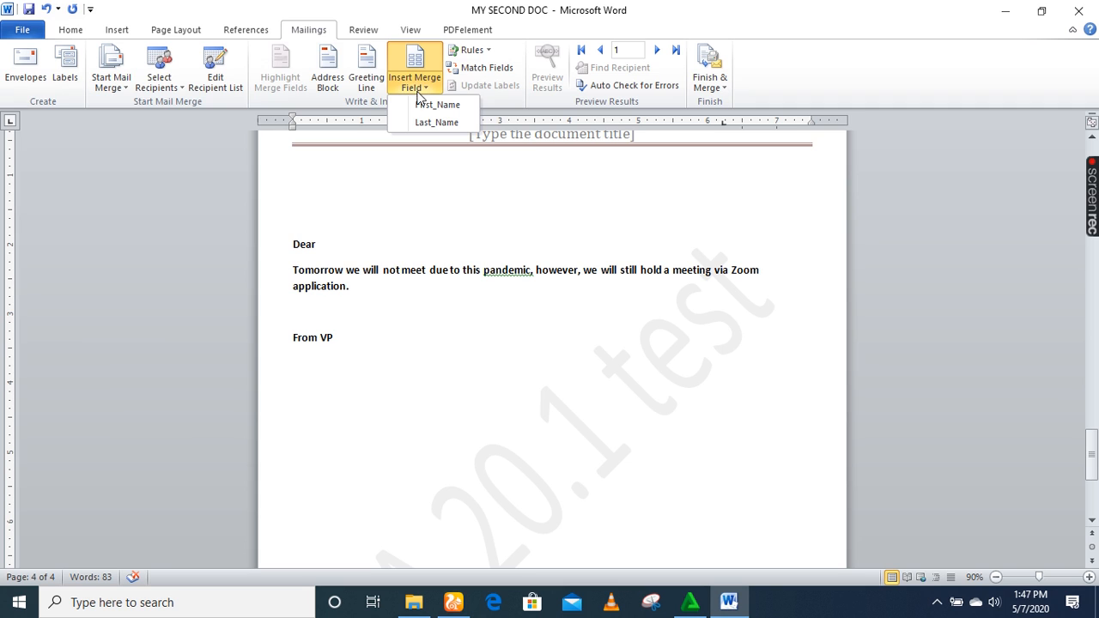
pyautogui.click(424, 106)
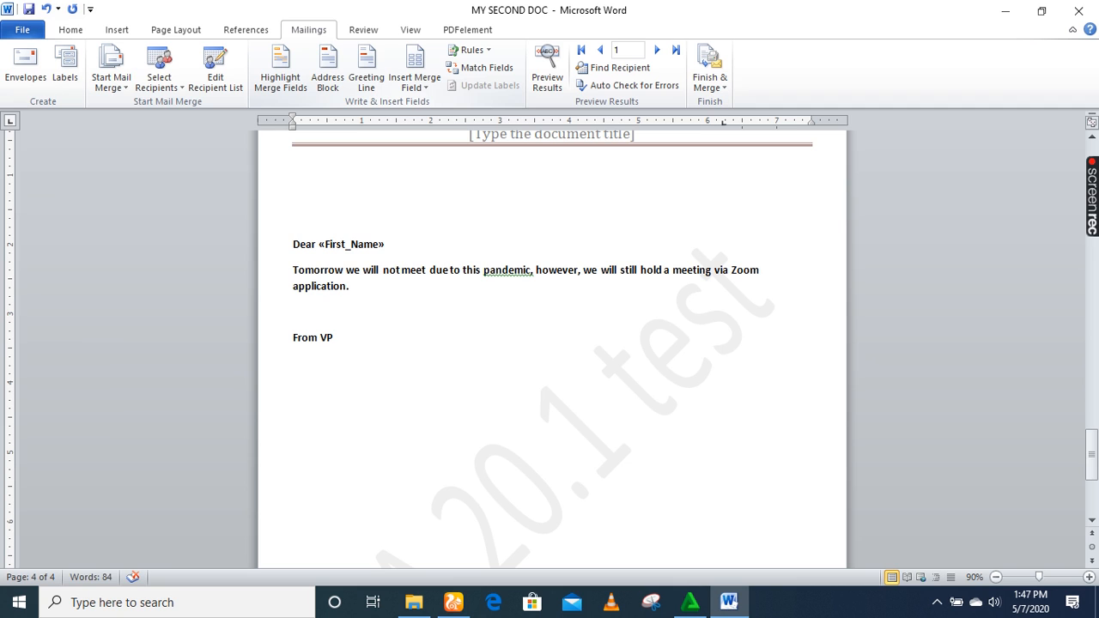
pyautogui.click(418, 86)
pyautogui.click(435, 122)
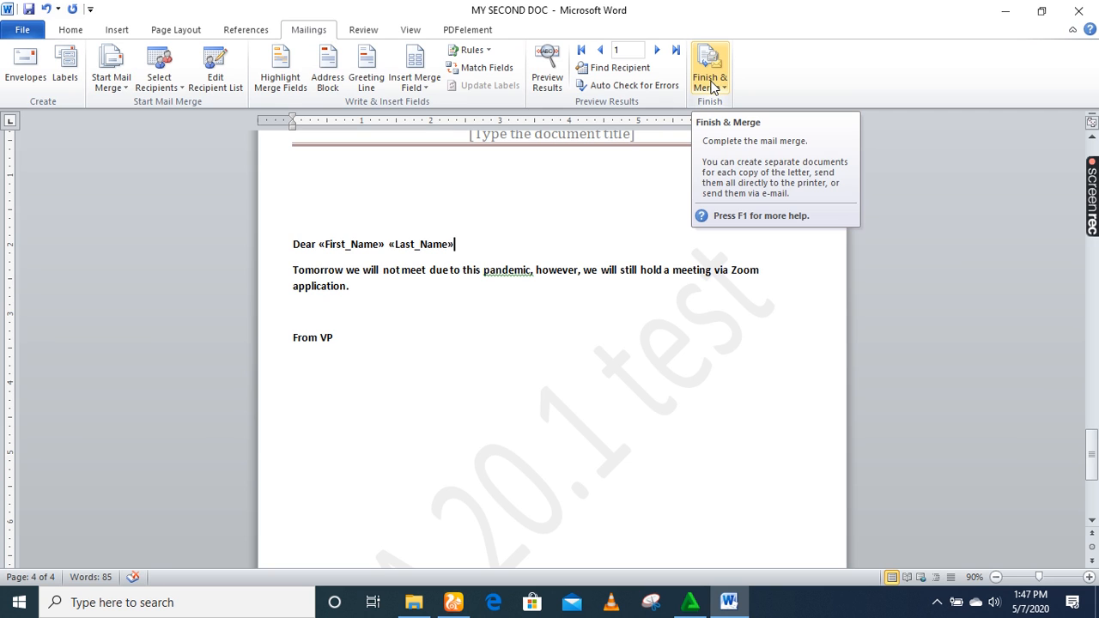
# Finish the merge, editing all records as individual documents in a new Letters1 file.
pyautogui.click(713, 86)
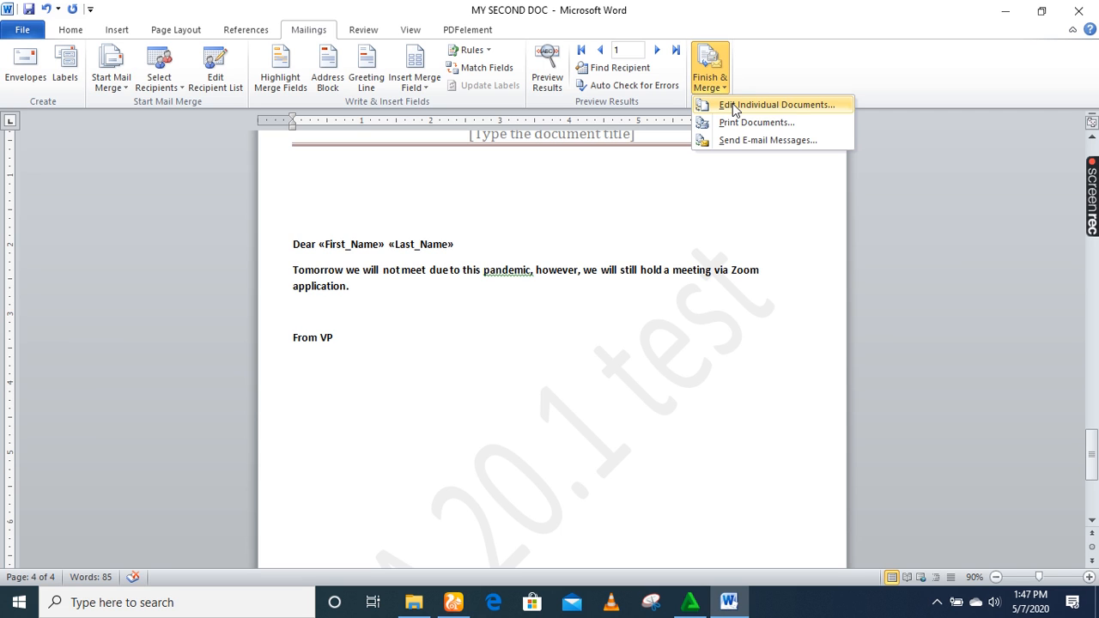
pyautogui.click(734, 107)
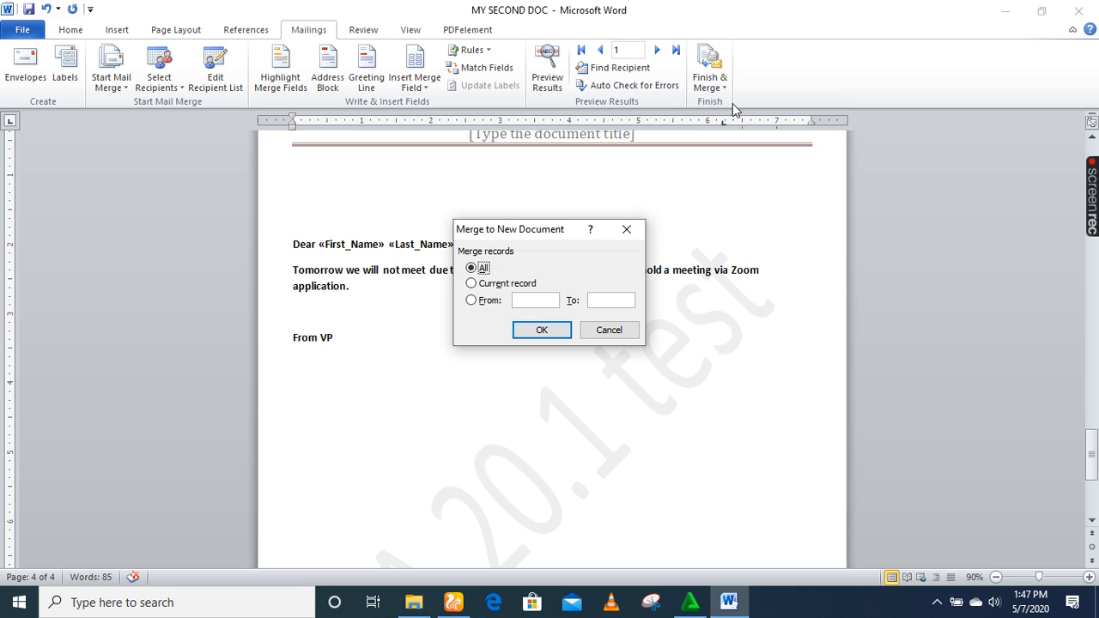
pyautogui.click(546, 333)
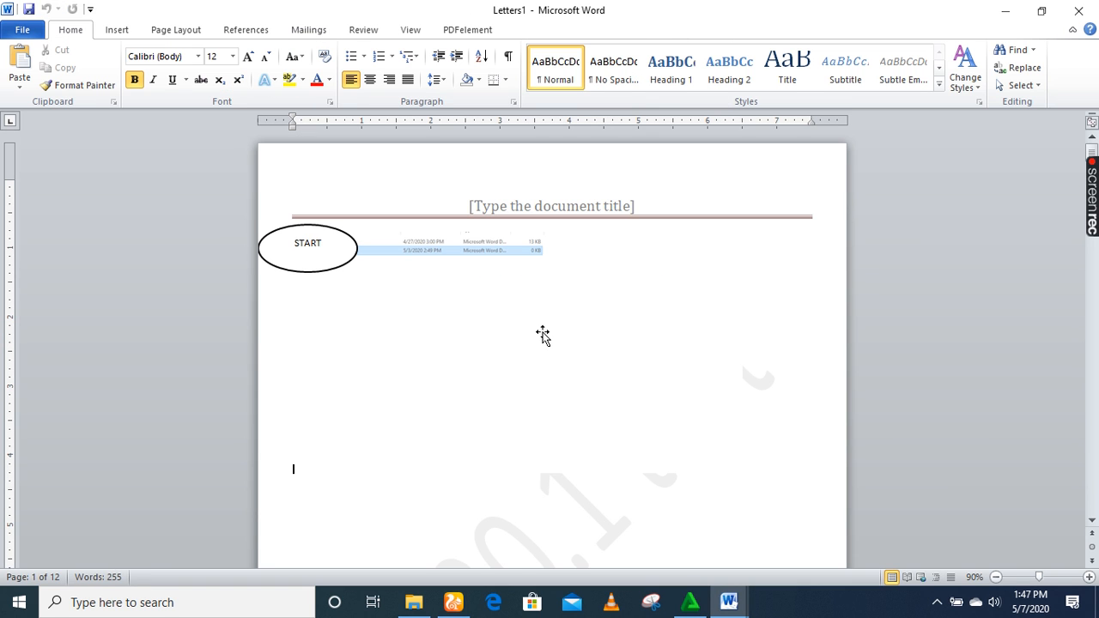
# Delete the sample paragraphs and area formulas under My research.
pyautogui.click(1092, 520)
pyautogui.moveTo(1092, 521); pyautogui.dragTo(1093, 520)
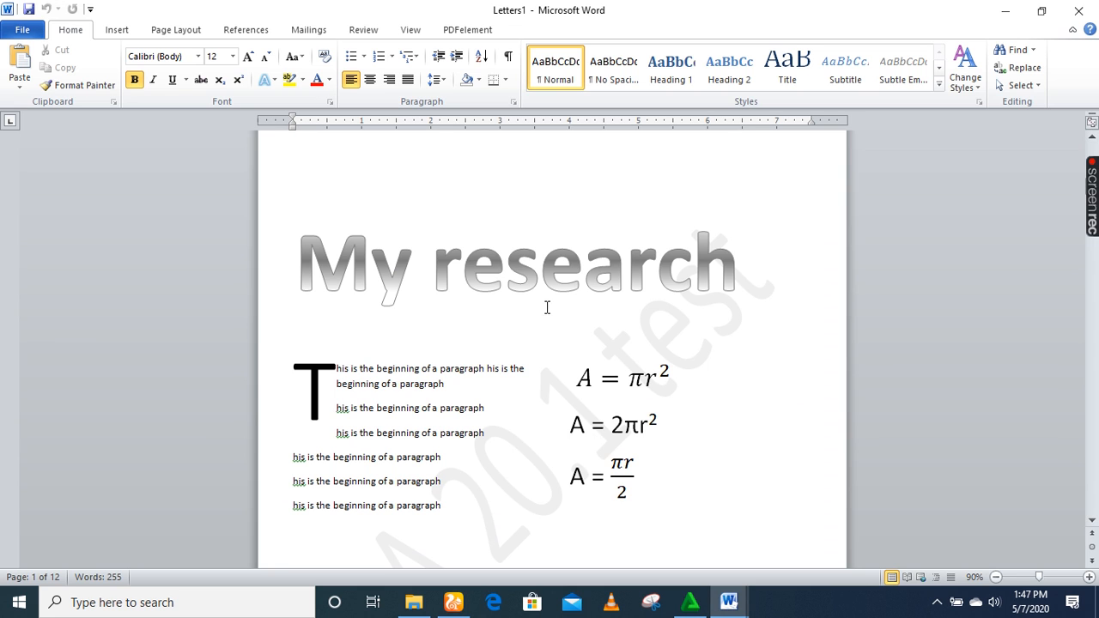
pyautogui.moveTo(294, 197); pyautogui.dragTo(582, 508)
pyautogui.click(581, 509)
pyautogui.press('Delete')
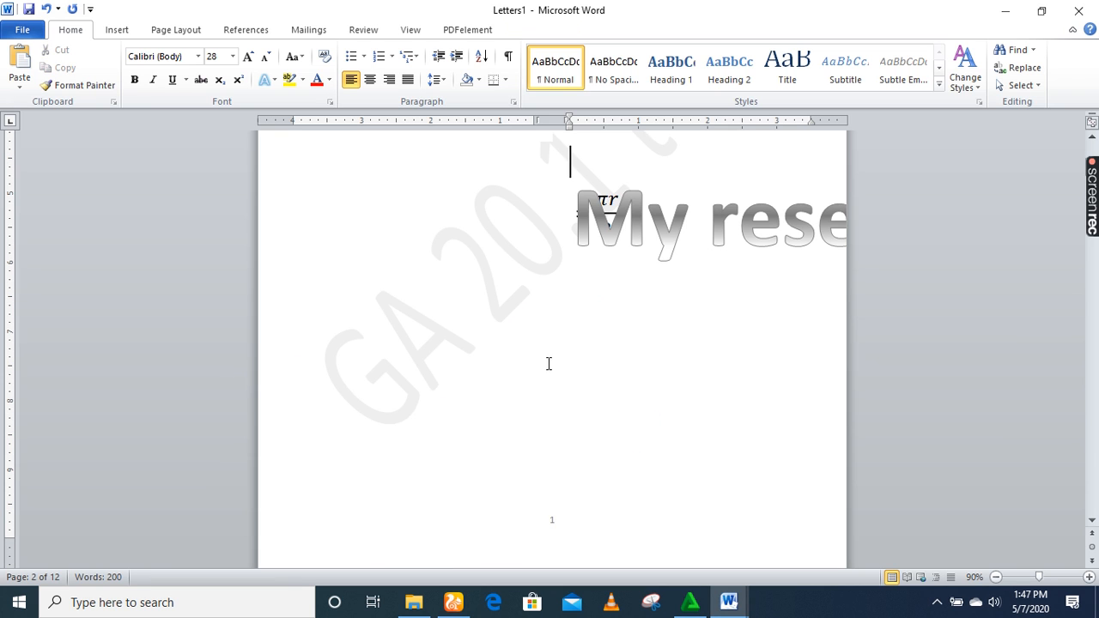
# Scroll through the merged letters to the last recipient's personalised page.
pyautogui.moveTo(1094, 521); pyautogui.dragTo(1096, 521)
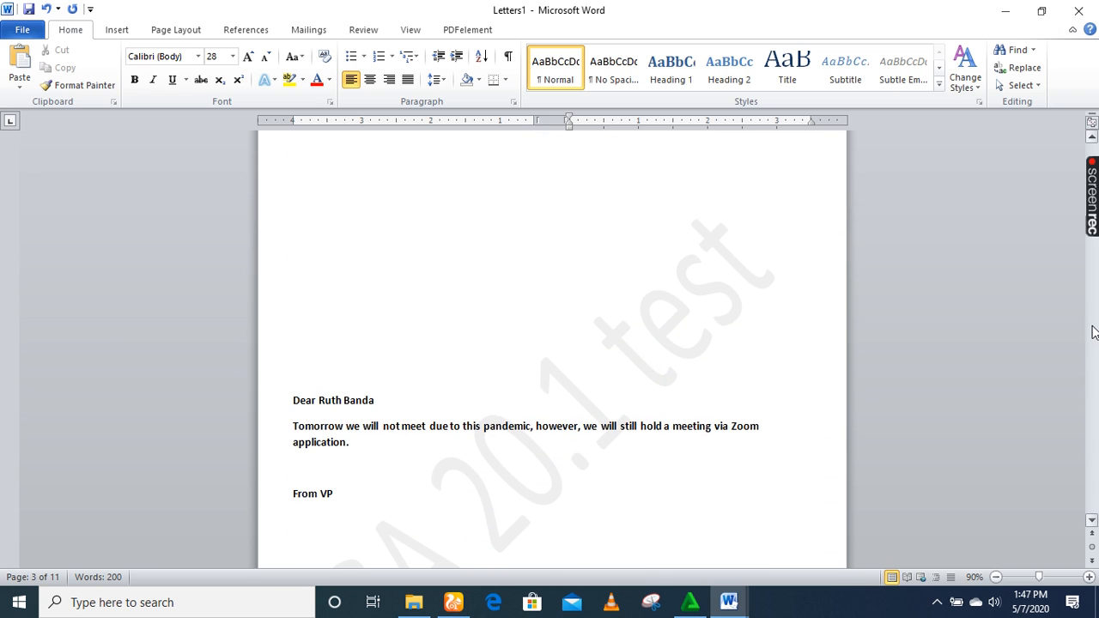
pyautogui.moveTo(1092, 518); pyautogui.dragTo(1093, 522)
pyautogui.moveTo(1093, 268); pyautogui.dragTo(1096, 361)
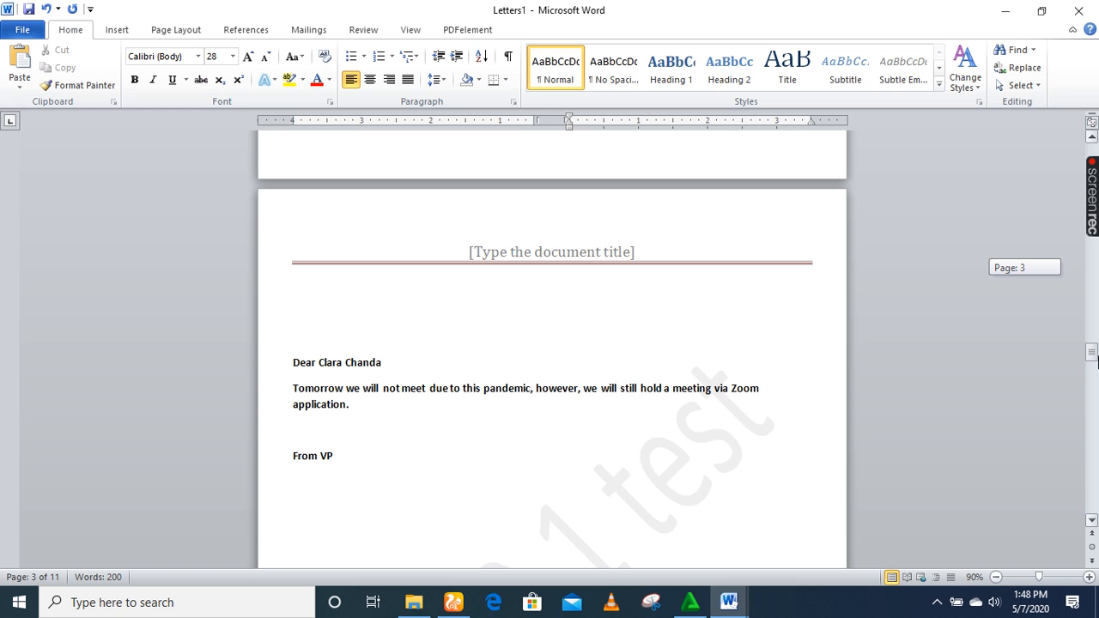
pyautogui.moveTo(1097, 361); pyautogui.dragTo(1097, 498)
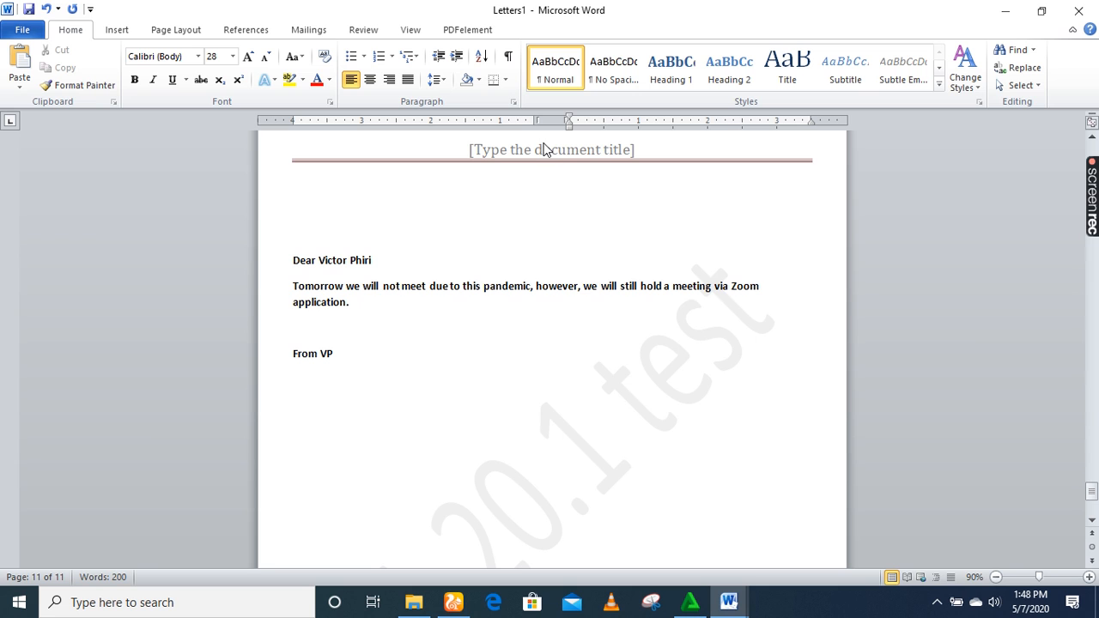
# Bring the merged Letters1 window forward and start saving it under a new name.
pyautogui.moveTo(725, 596)
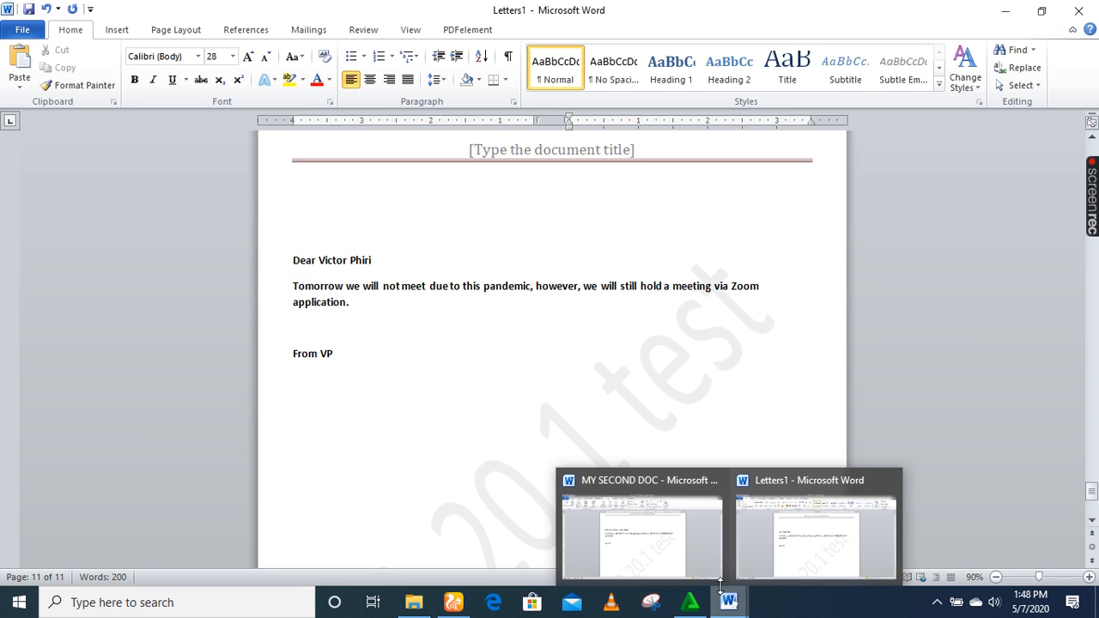
pyautogui.moveTo(614, 527)
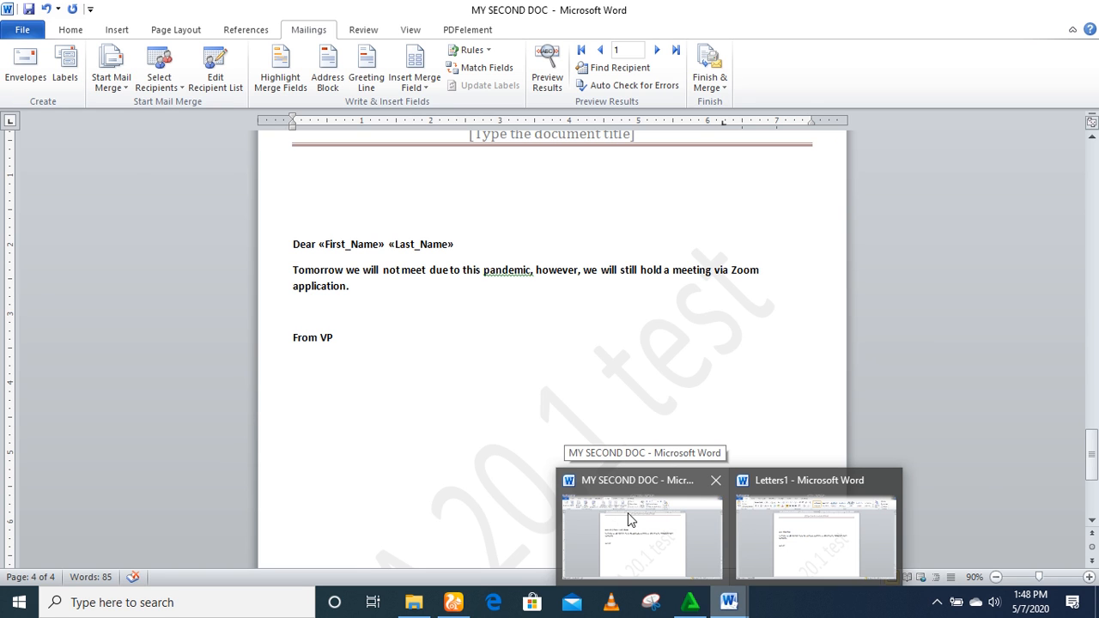
pyautogui.moveTo(778, 538)
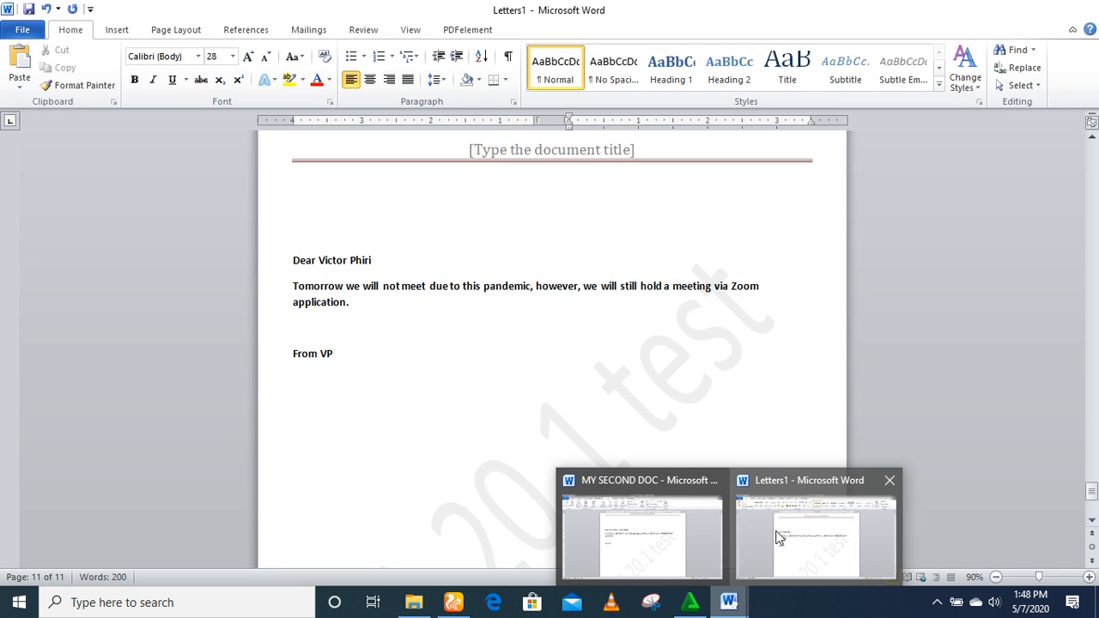
pyautogui.click(777, 536)
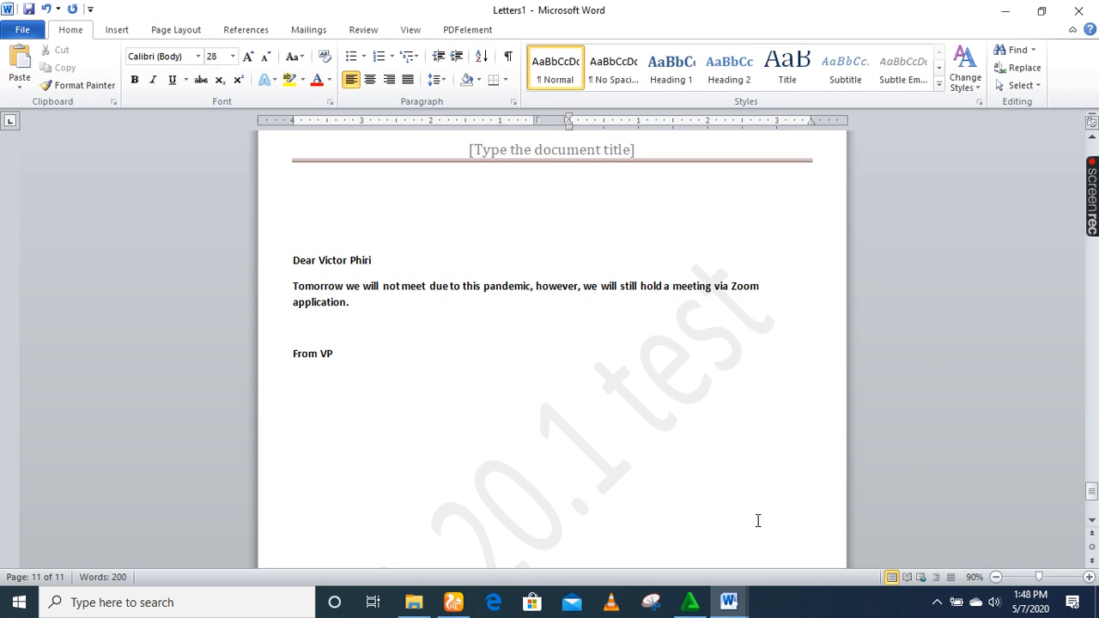
pyautogui.click(12, 31)
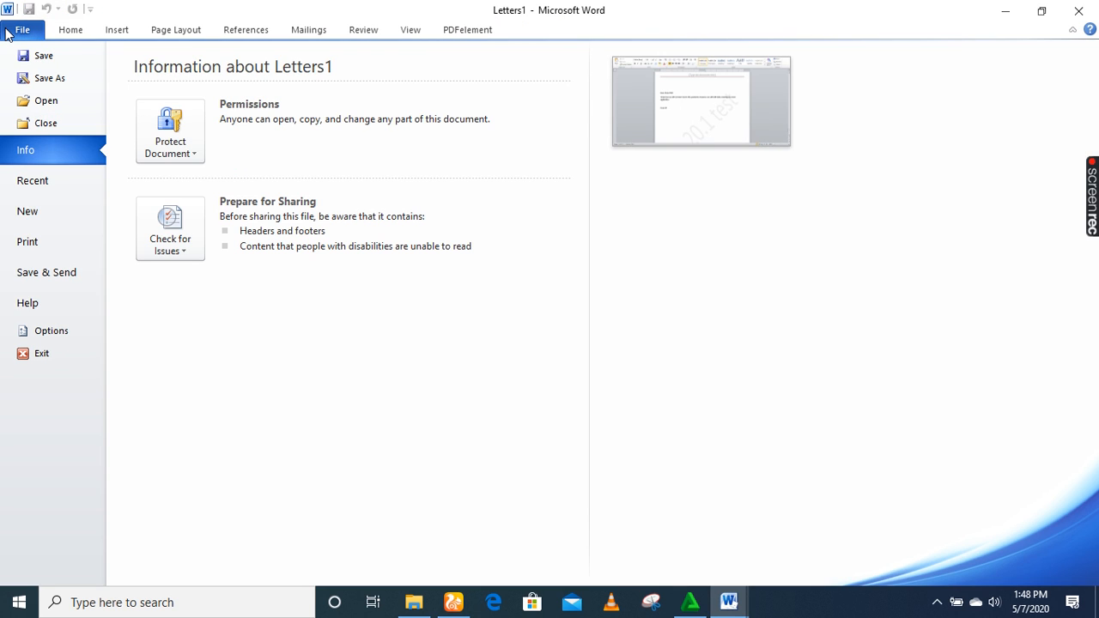
pyautogui.click(59, 79)
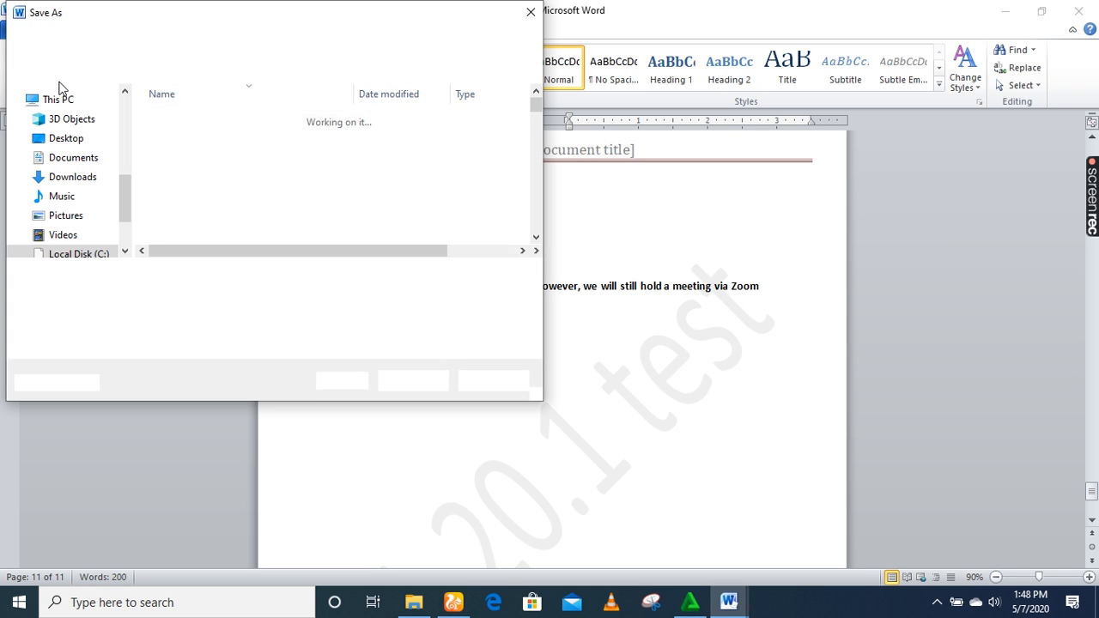
# Save the merged document as 'letters' in the Desktop's 505034 folder.
pyautogui.moveTo(130, 190); pyautogui.dragTo(125, 108)
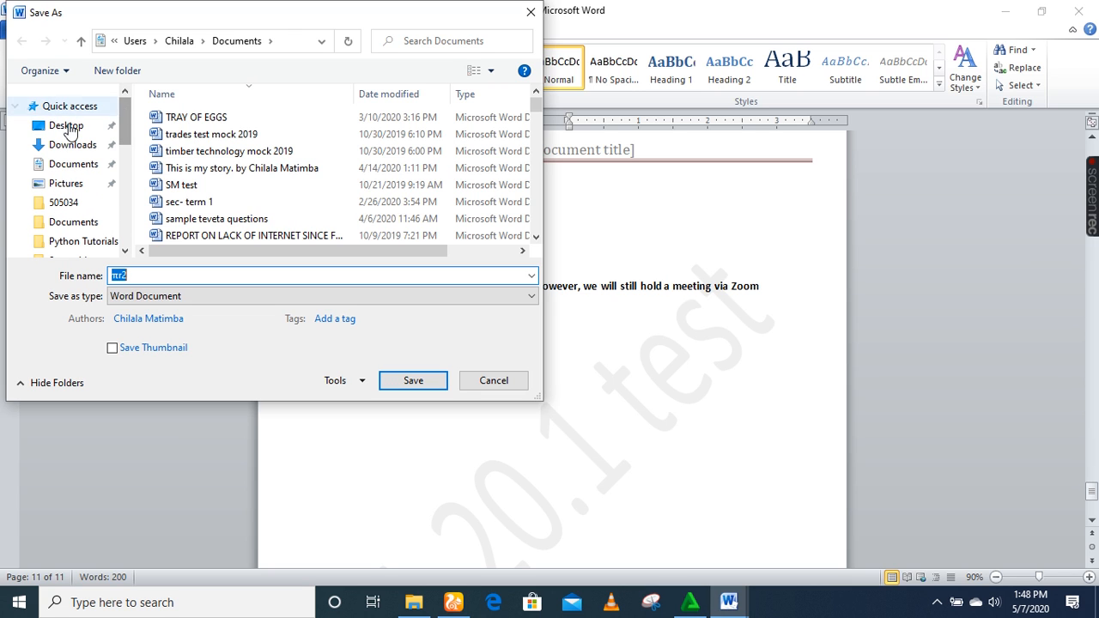
pyautogui.click(53, 131)
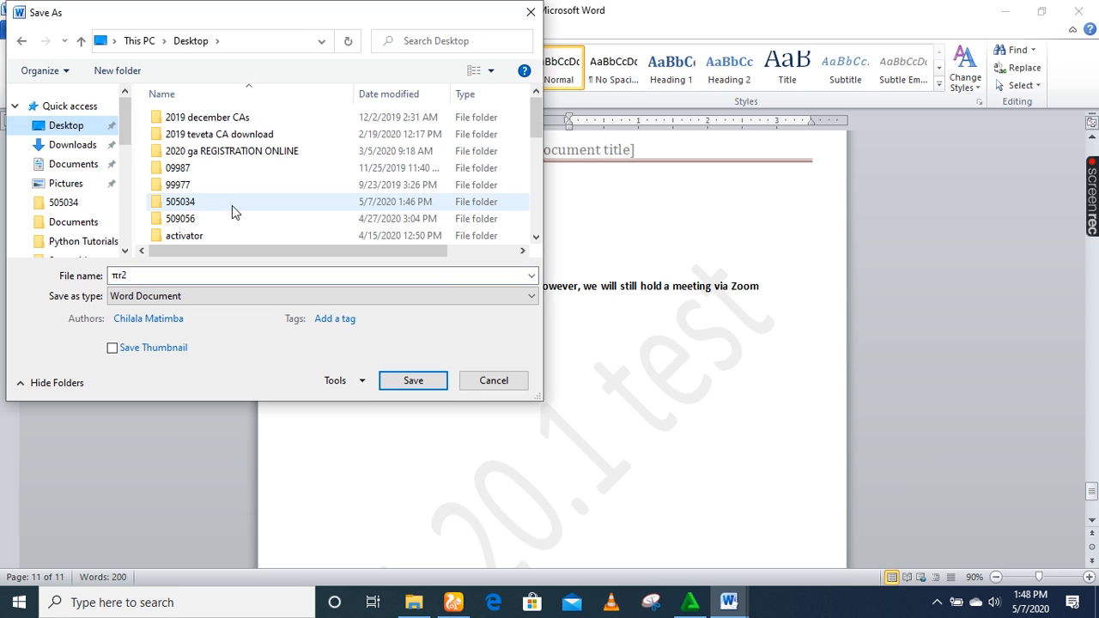
pyautogui.click(197, 207)
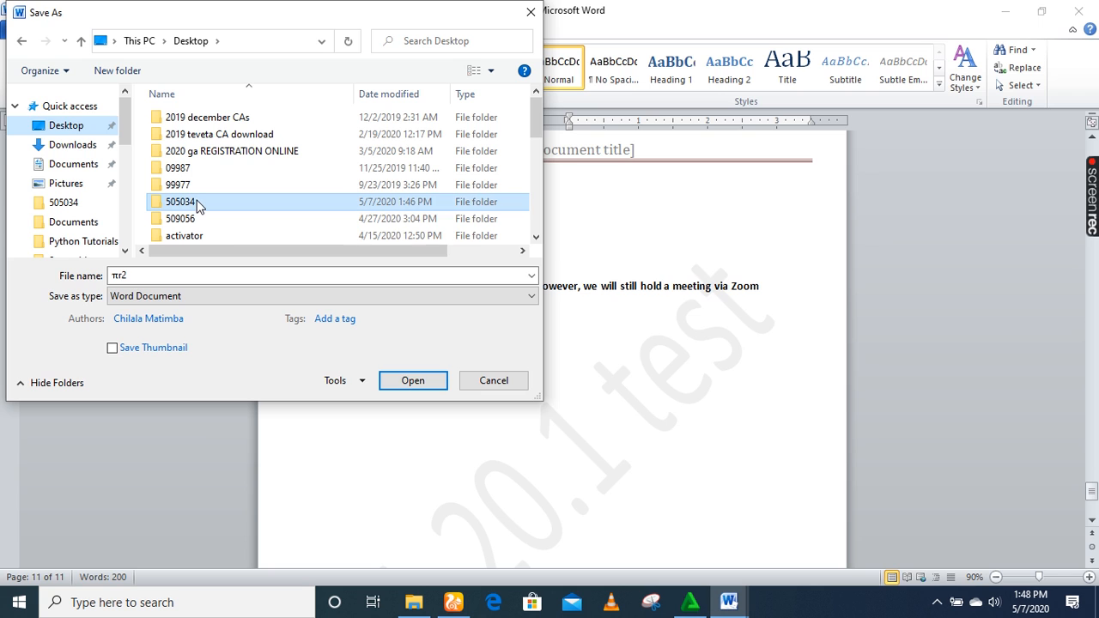
pyautogui.click(398, 382)
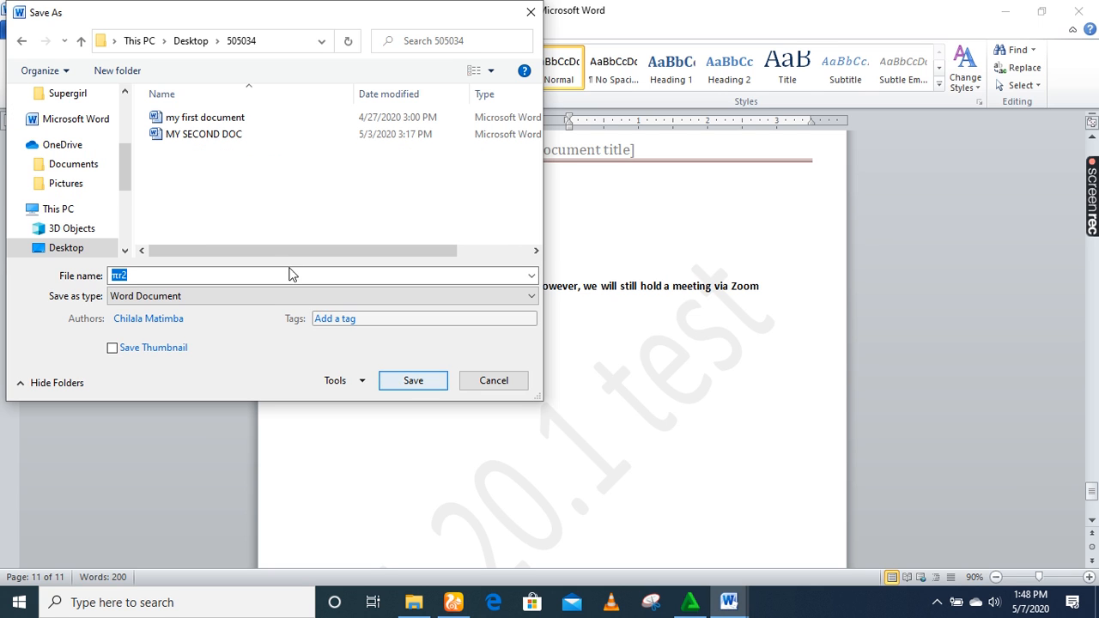
pyautogui.click(260, 280)
pyautogui.press('BackSpace')
pyautogui.press('BackSpace')
pyautogui.write('letters')
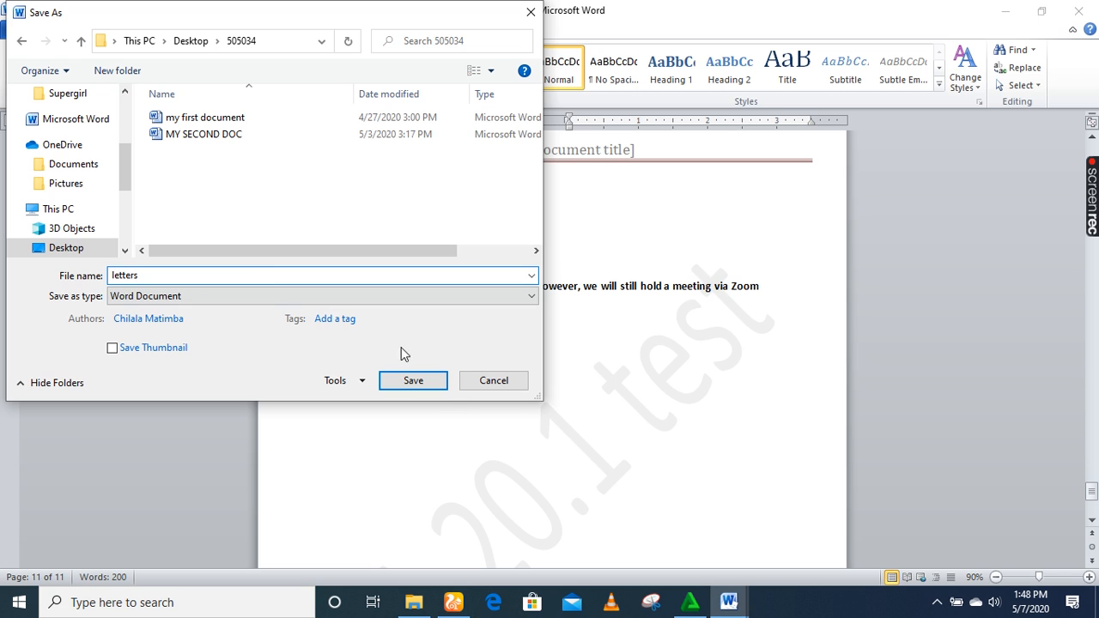
pyautogui.click(413, 381)
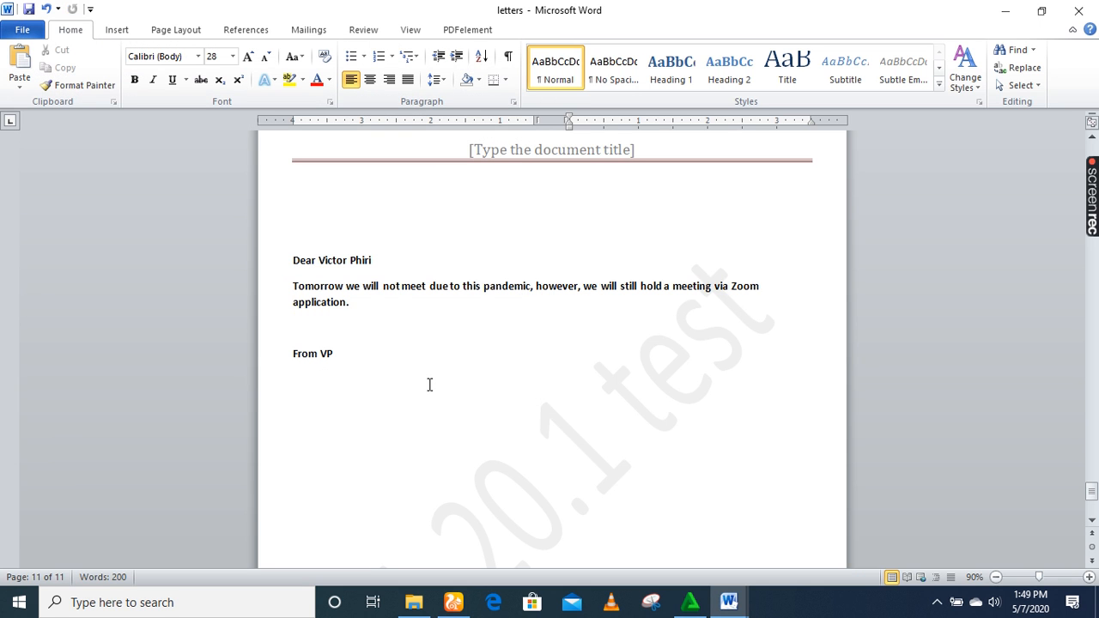
# Minimise both Word windows, confirm letters is in 505034, then close the folder and letters.
pyautogui.click(1001, 14)
pyautogui.click(1005, 15)
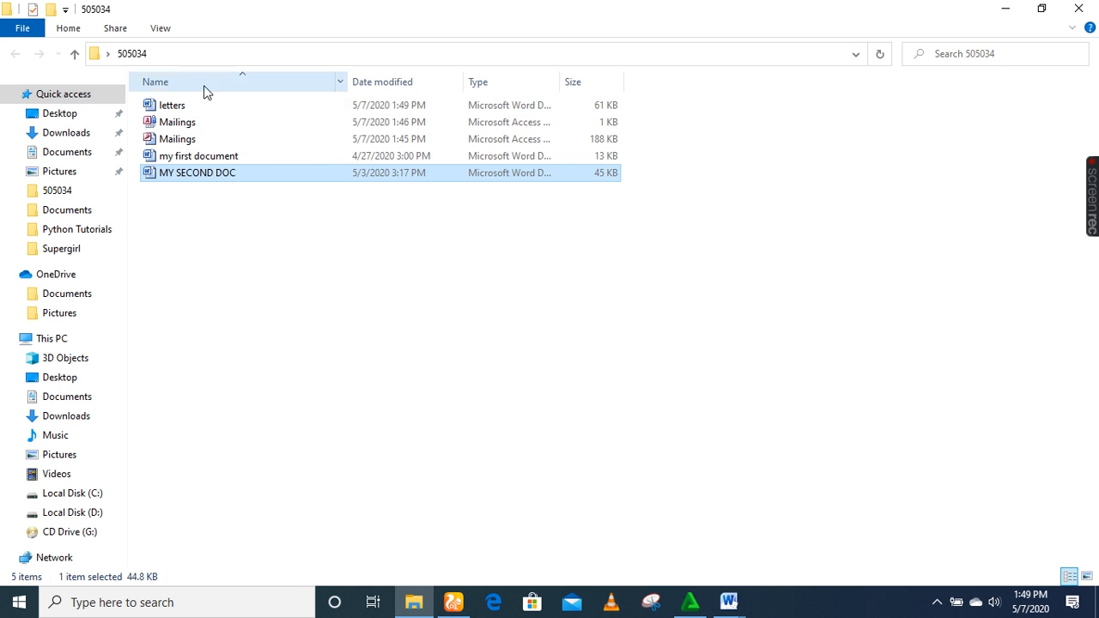
pyautogui.click(1079, 9)
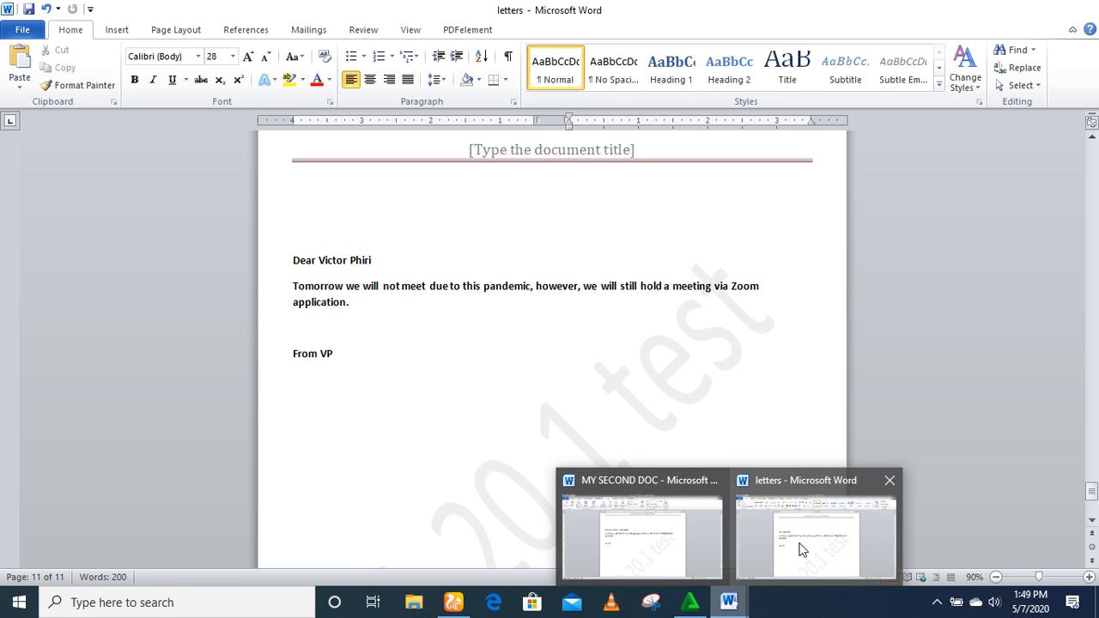
pyautogui.click(801, 550)
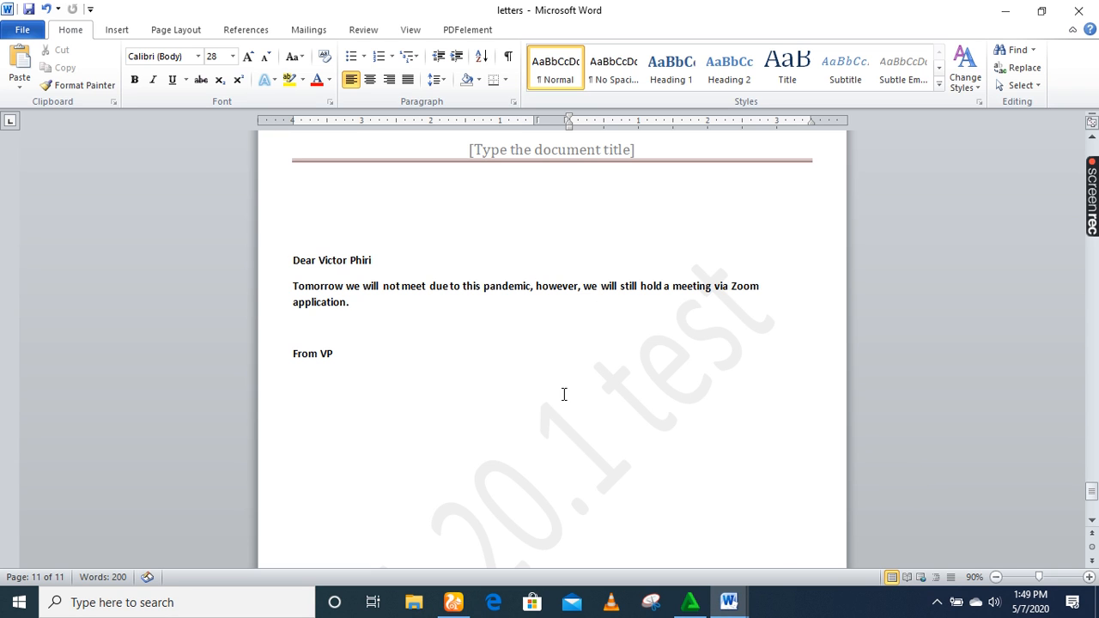
pyautogui.click(1078, 8)
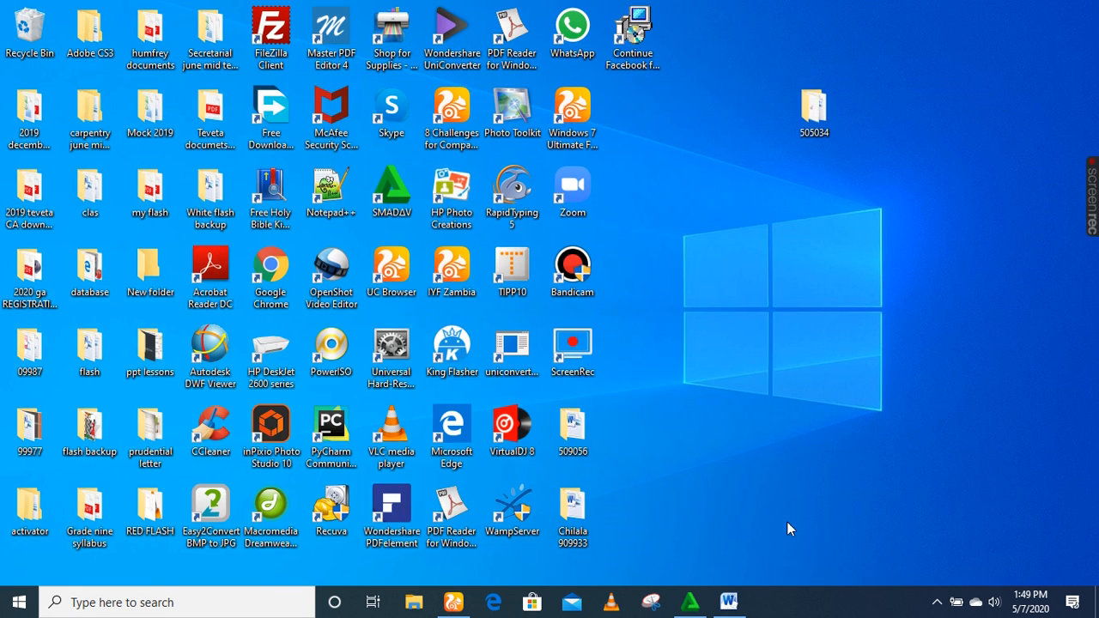
# Switch back to MY SECOND DOC and view its Info page: 4 pages, 85 words, 44.8KB.
pyautogui.click(729, 613)
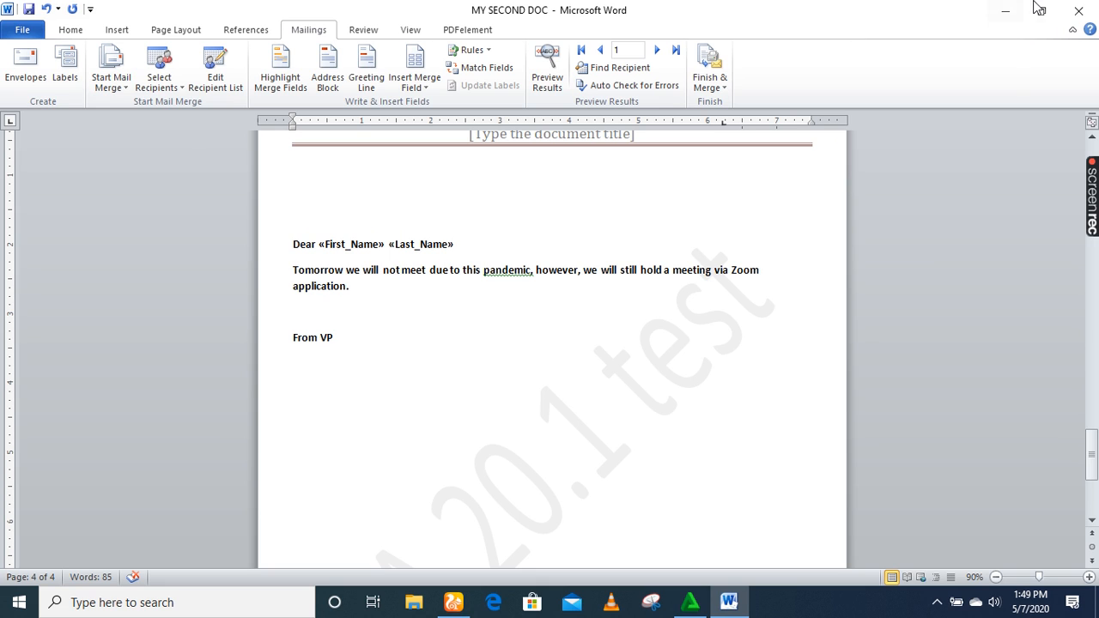
pyautogui.click(9, 39)
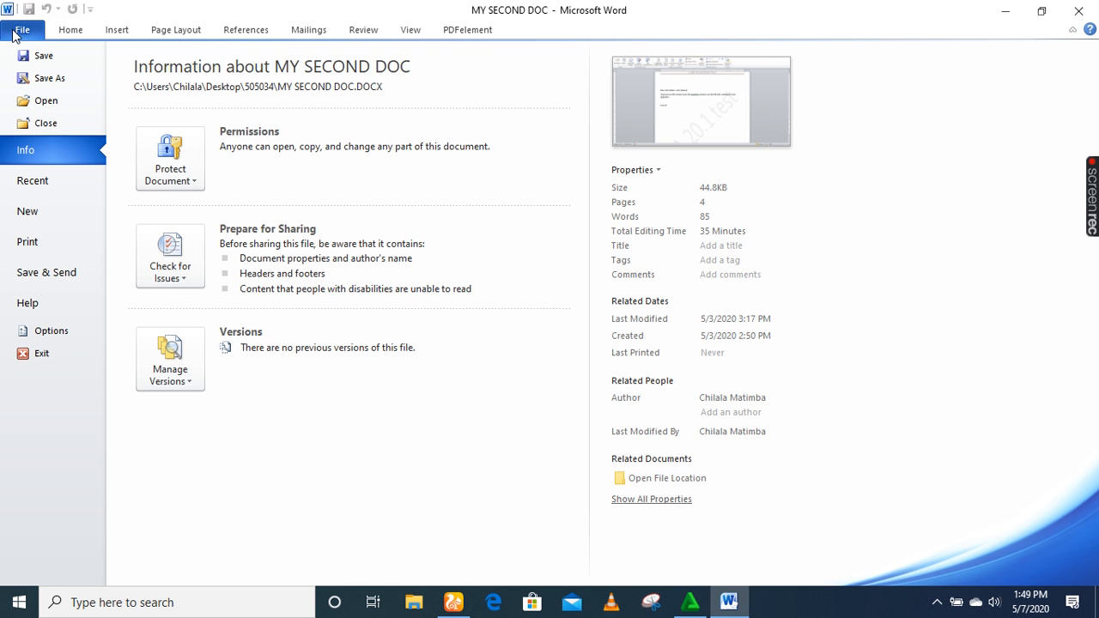
# Create a blank document and save it as 'My third document' instead of Doc1.
pyautogui.click(26, 215)
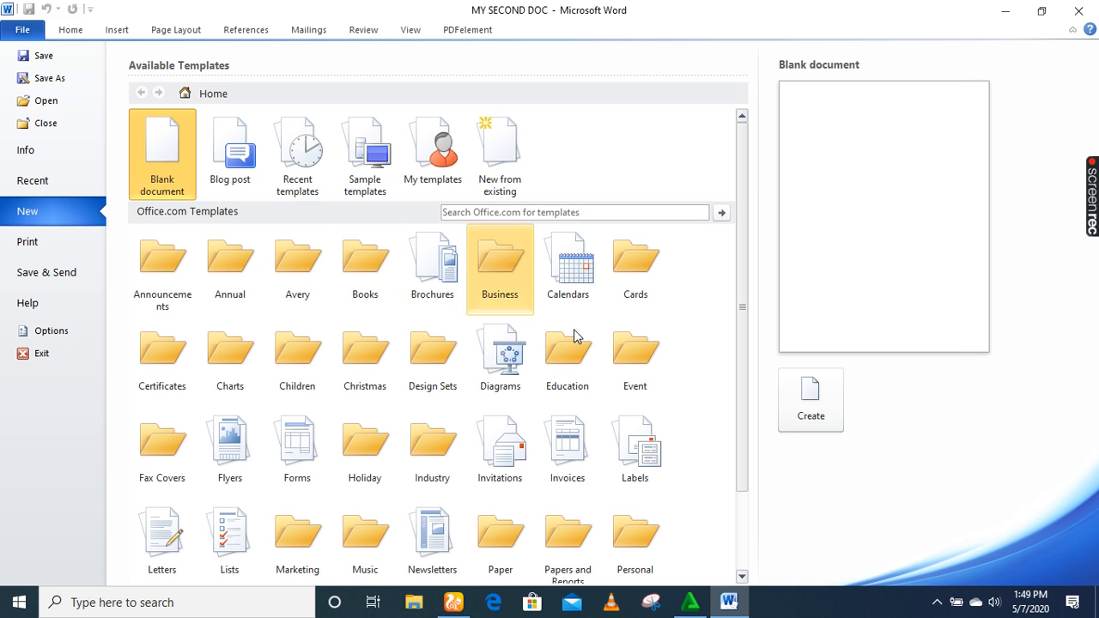
pyautogui.click(801, 388)
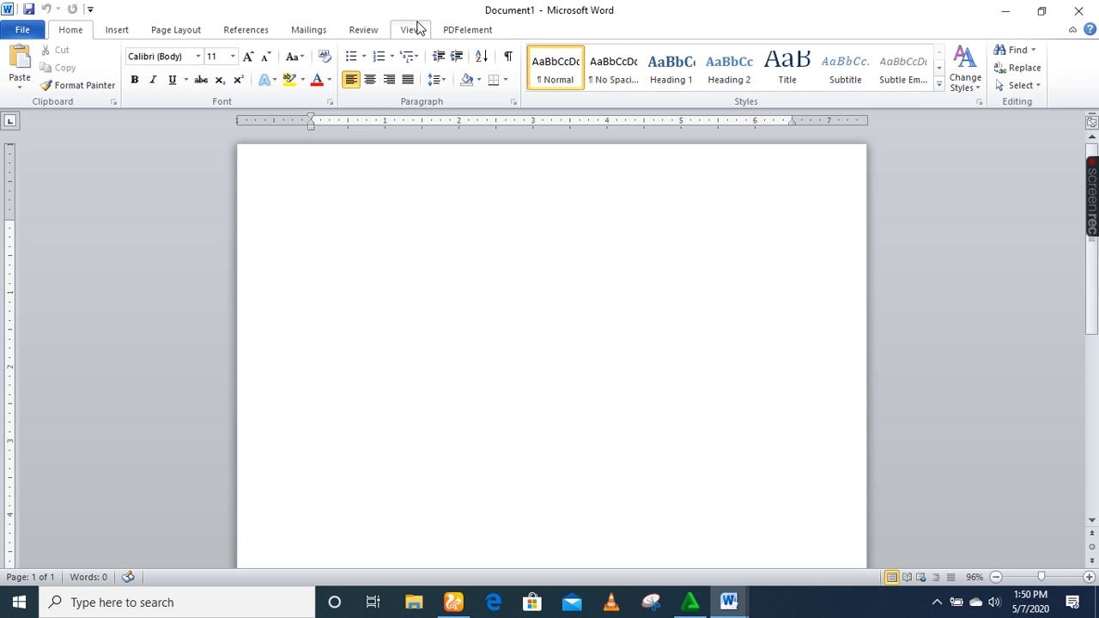
pyautogui.click(21, 33)
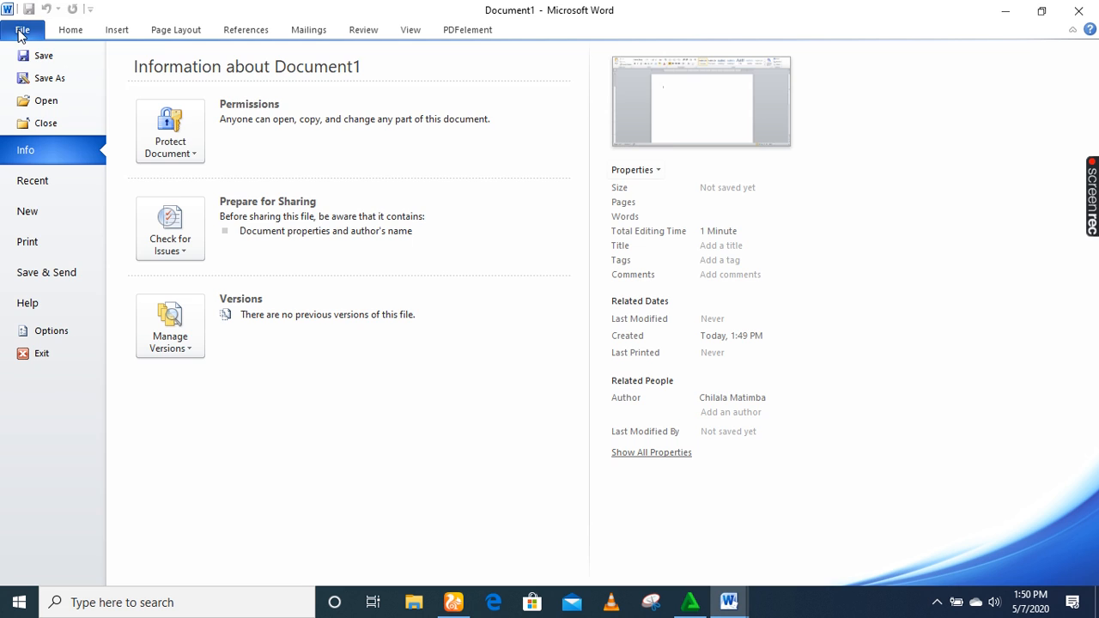
pyautogui.click(44, 76)
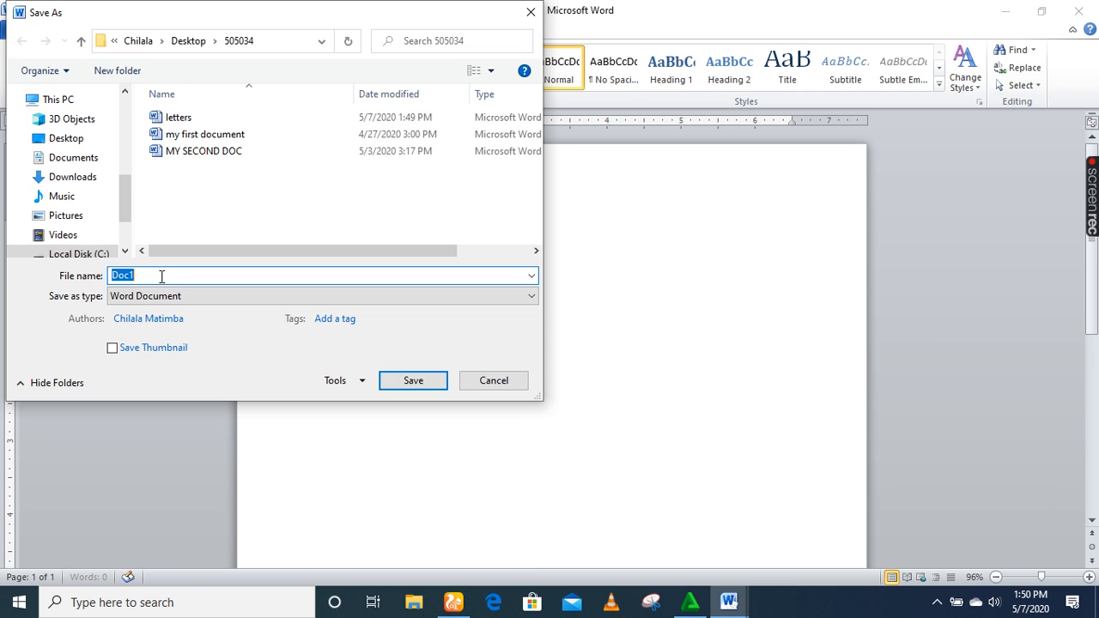
pyautogui.press('BackSpace')
pyautogui.write('My')
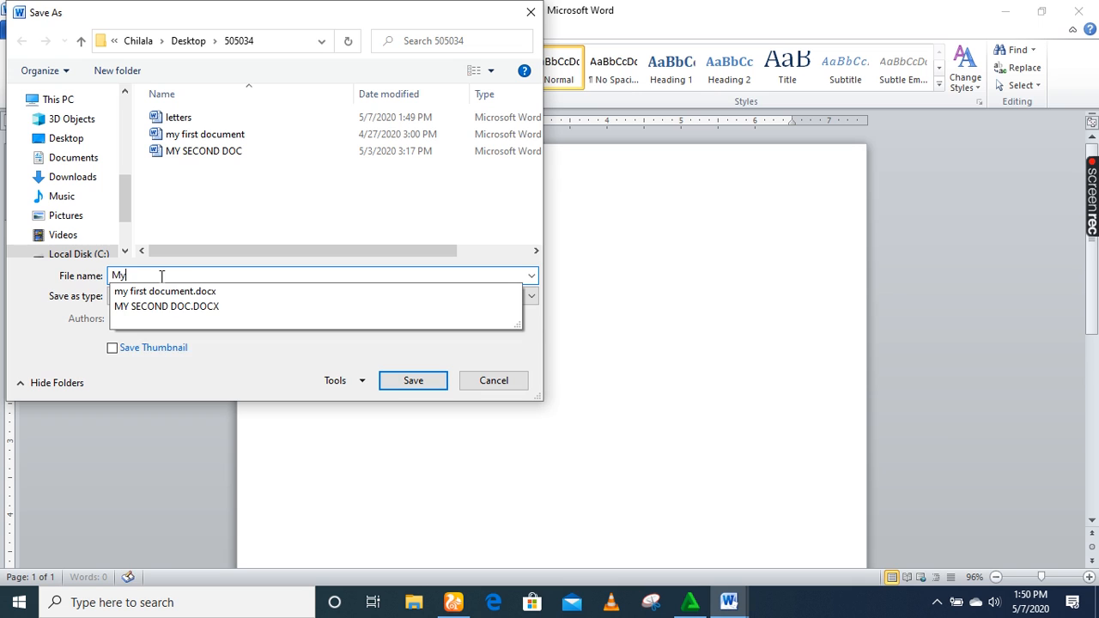
pyautogui.write(' third document')
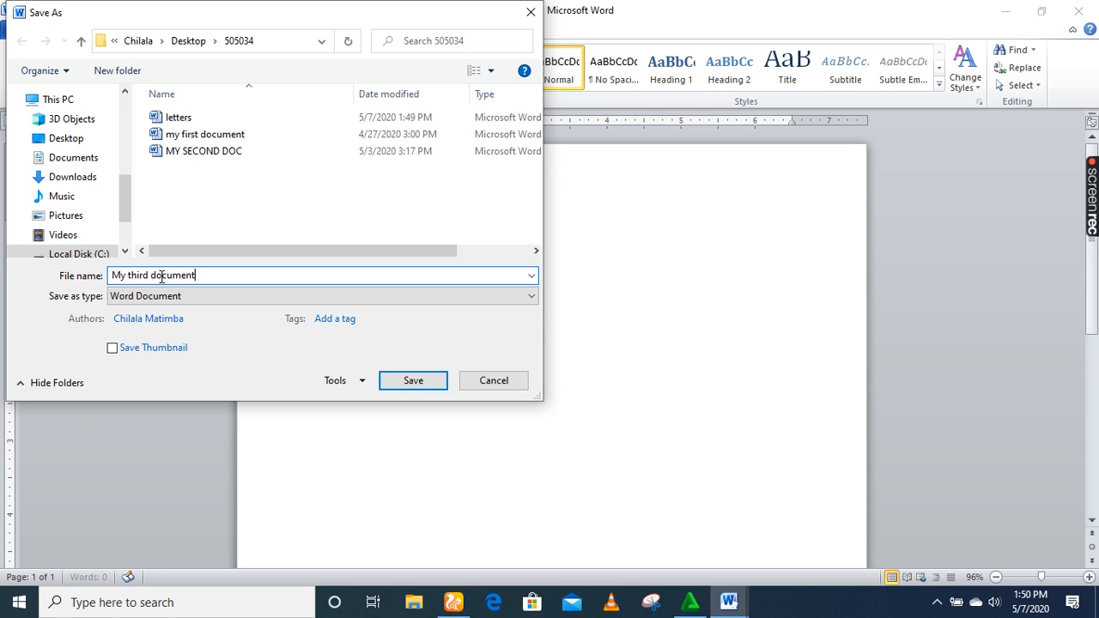
pyautogui.click(396, 387)
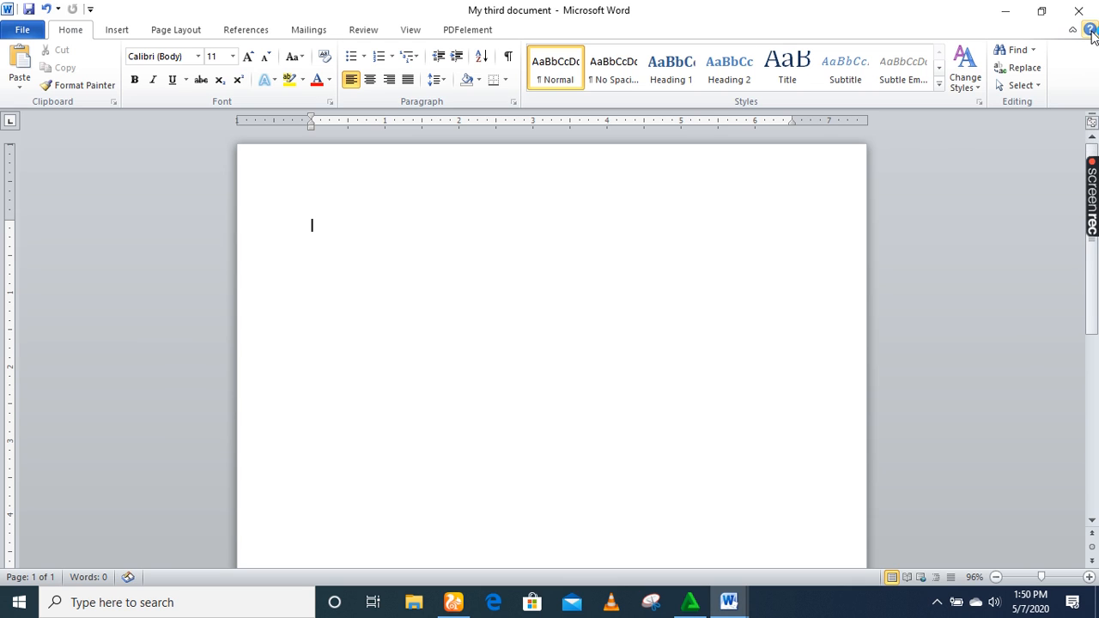
# Search Word Help for 'clipart' to list articles like Add clip art to your file.
pyautogui.click(1090, 31)
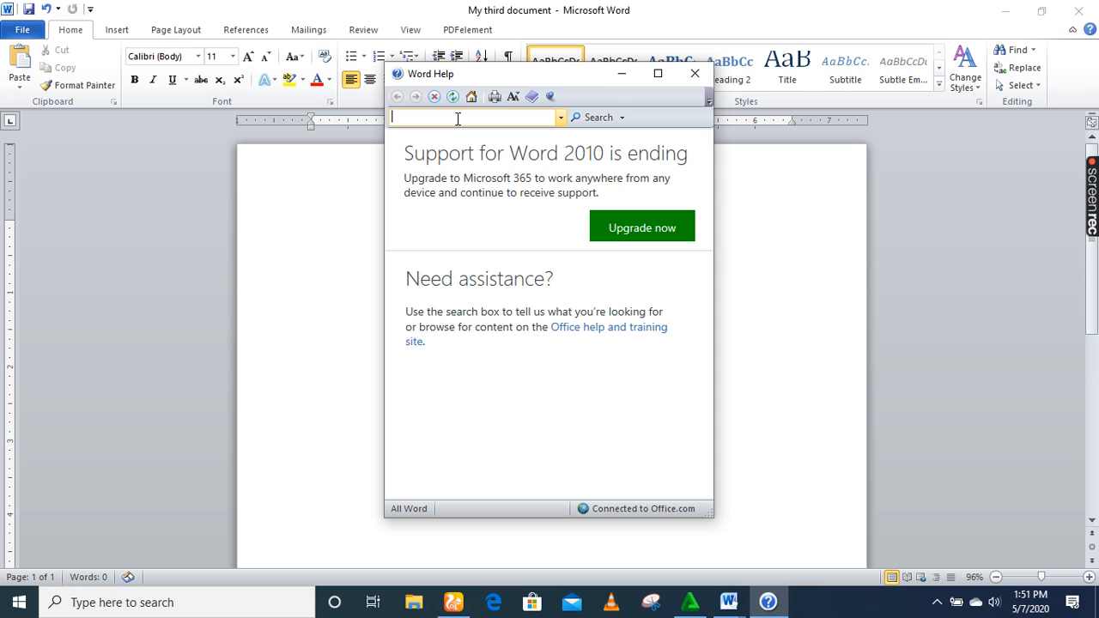
pyautogui.write('clipart')
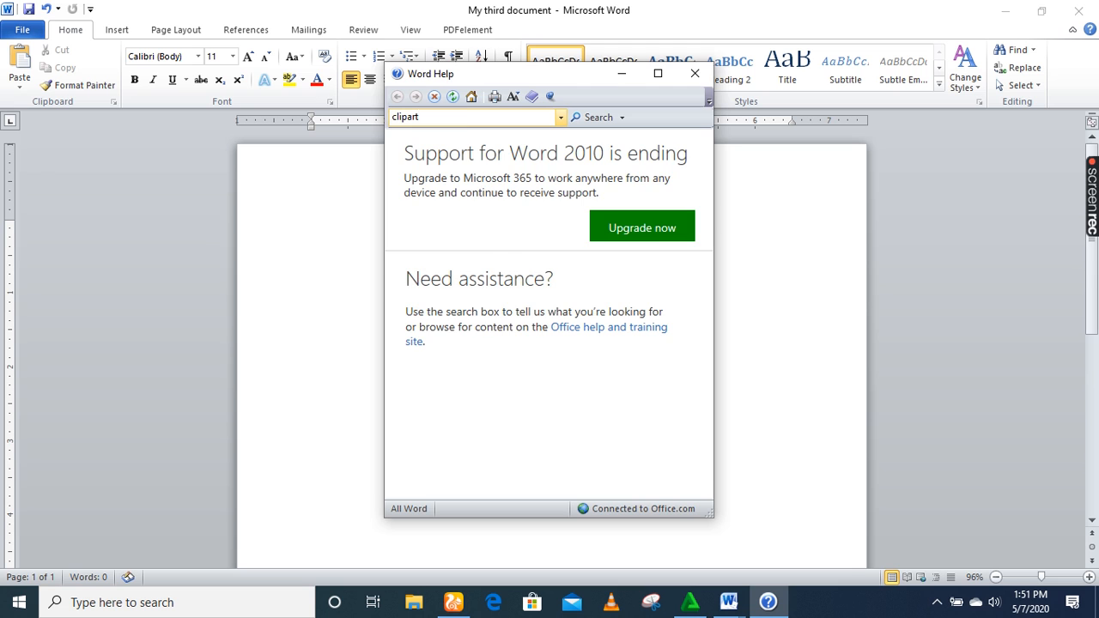
pyautogui.press('Return')
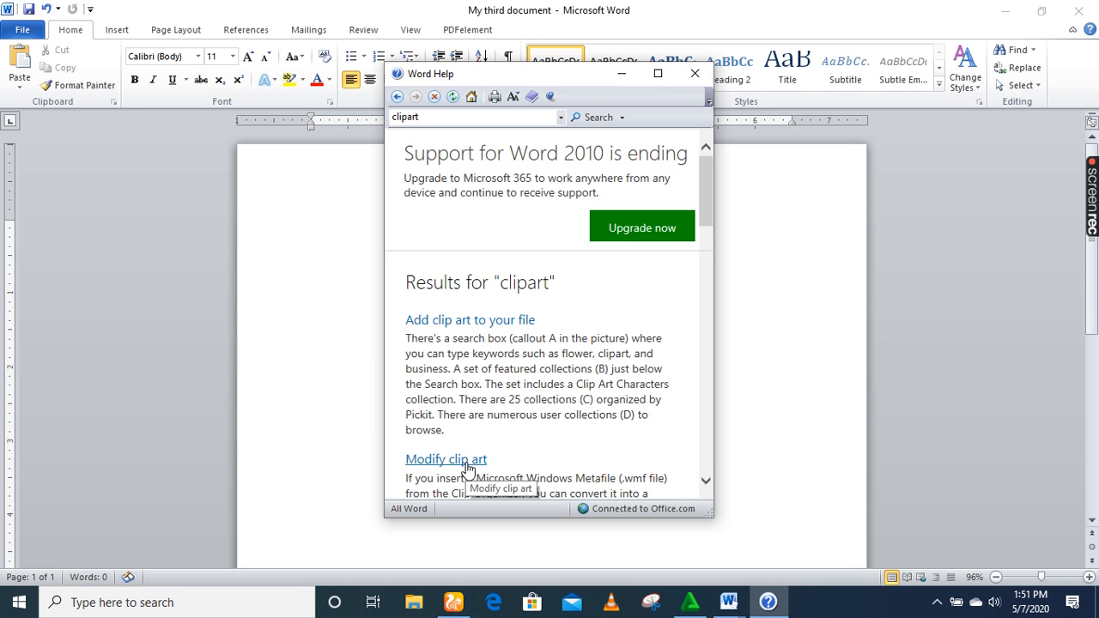
# Read the 'Add clip art to your file' article for Office 2010, then clear the clipart search term.
pyautogui.click(471, 321)
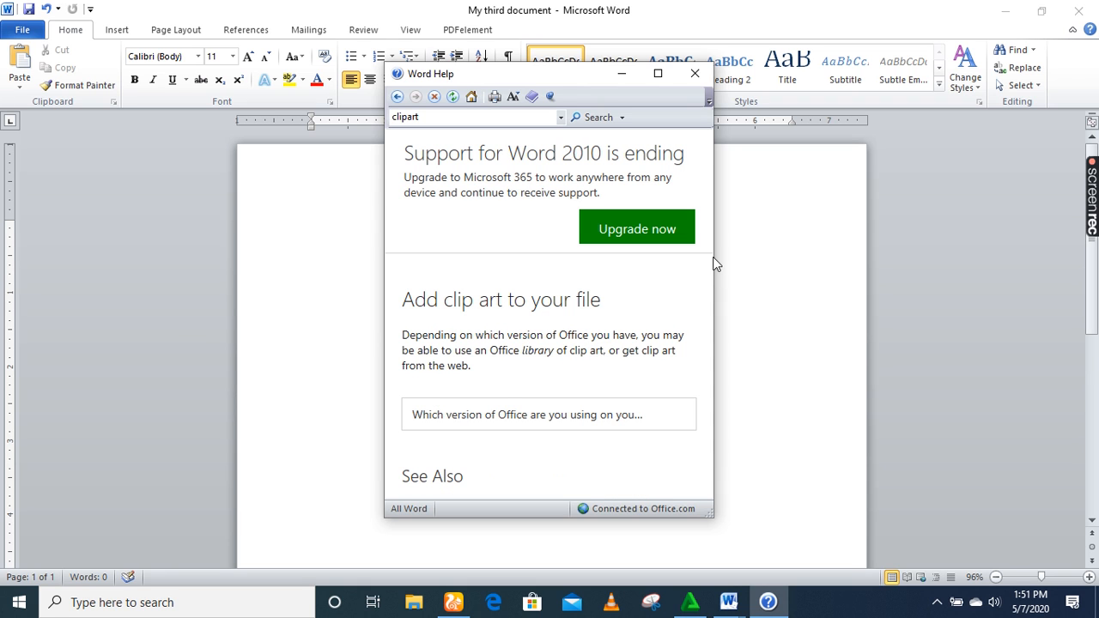
pyautogui.moveTo(708, 318)
pyautogui.mouseDown()
pyautogui.moveTo(731, 501)
pyautogui.moveTo(714, 318)
pyautogui.mouseUp()
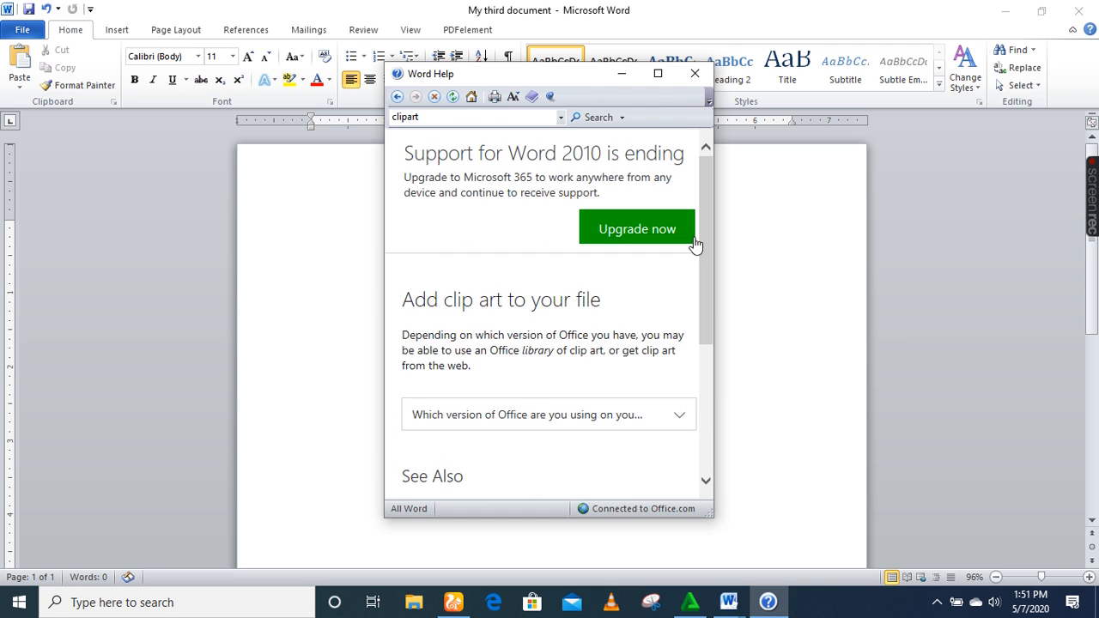
pyautogui.click(678, 418)
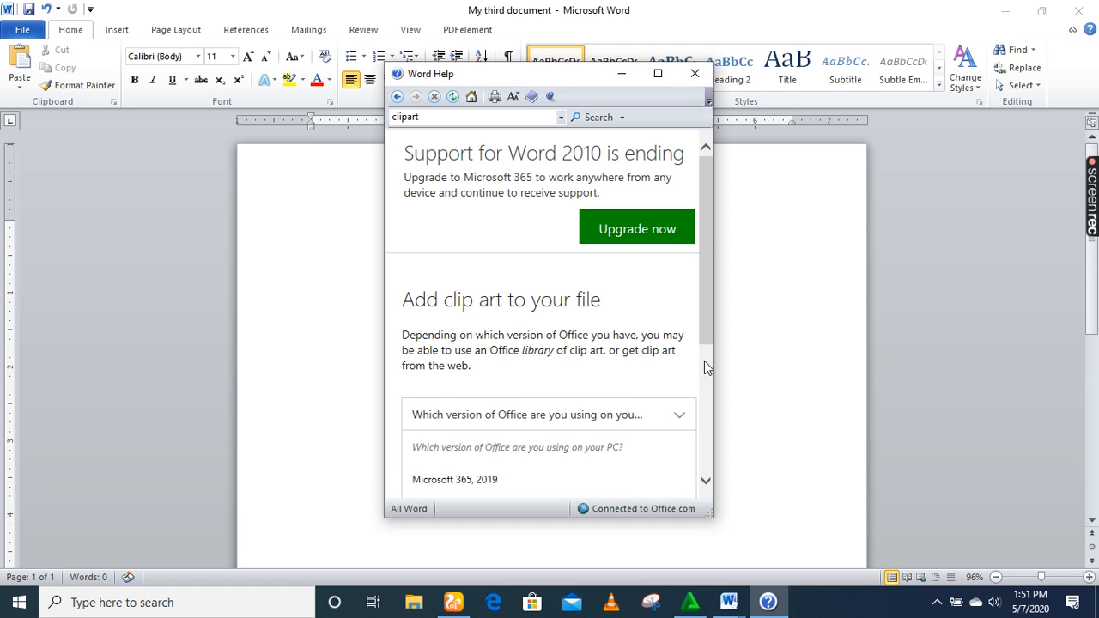
pyautogui.scroll(-5, 704, 369)
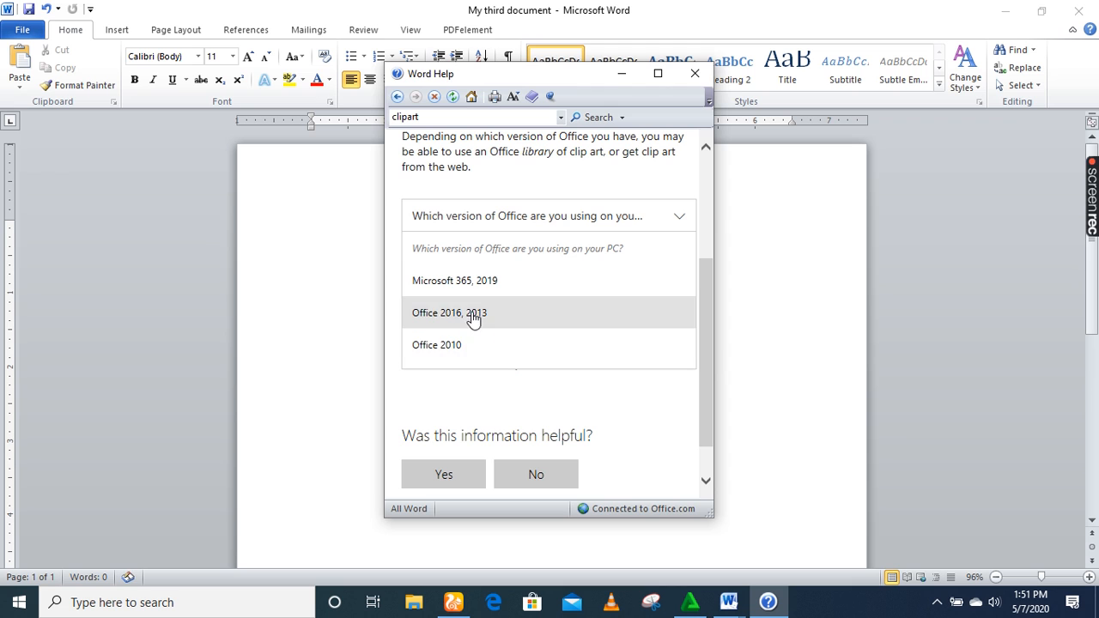
pyautogui.click(457, 344)
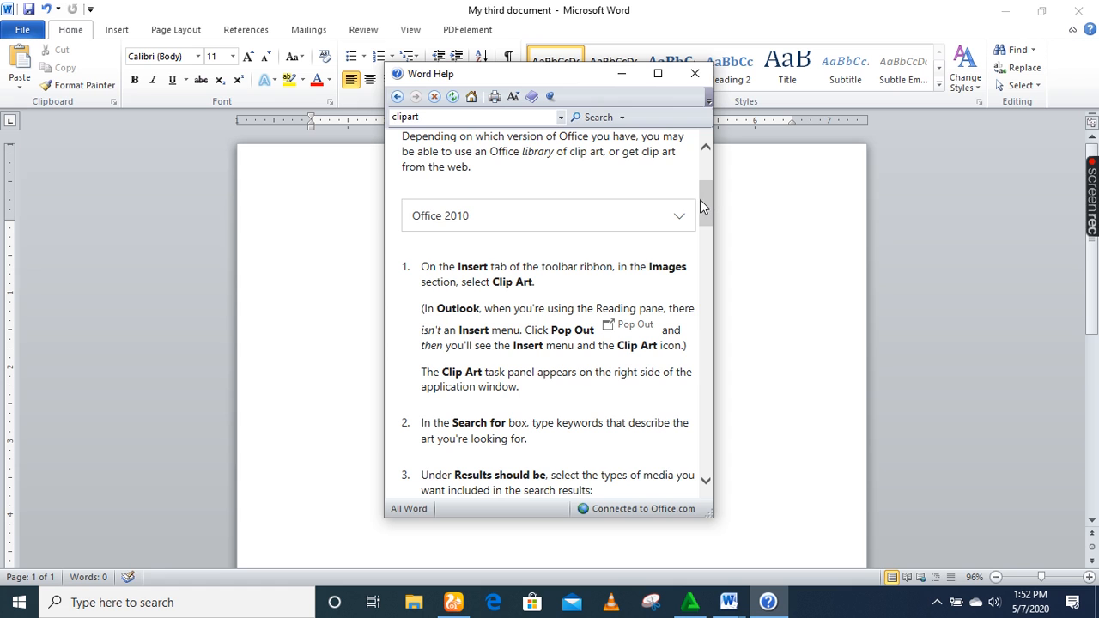
pyautogui.moveTo(705, 196); pyautogui.dragTo(719, 413)
pyautogui.doubleClick(469, 118)
pyautogui.press('BackSpace')
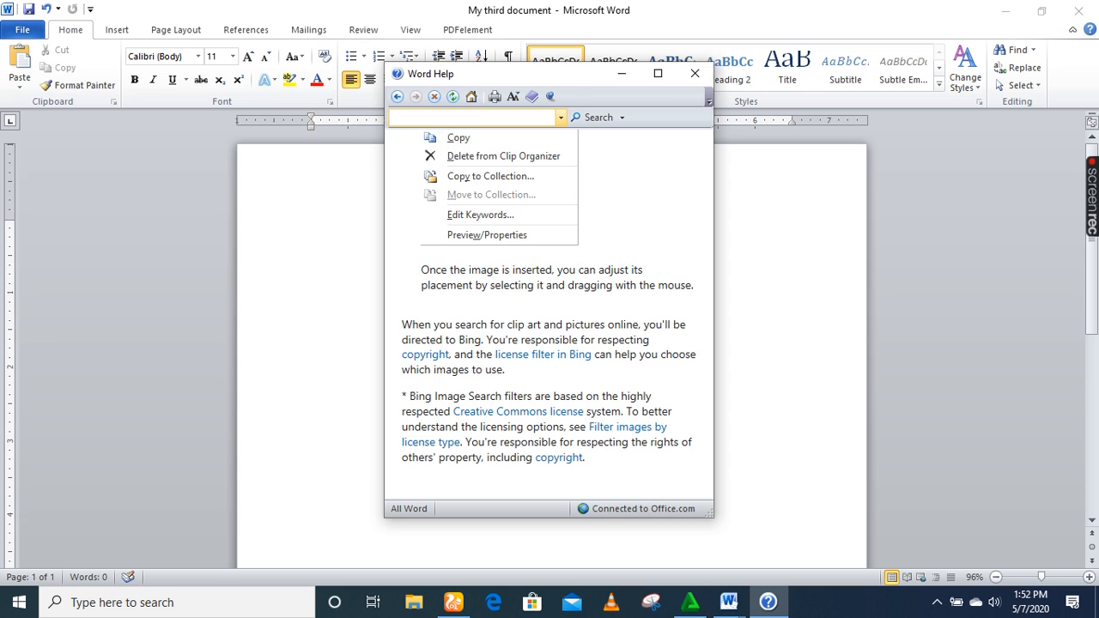
# Search Help for 'bold' and read 'Make the text bold - Word' down to the CTRL+B shortcut.
pyautogui.write('bold')
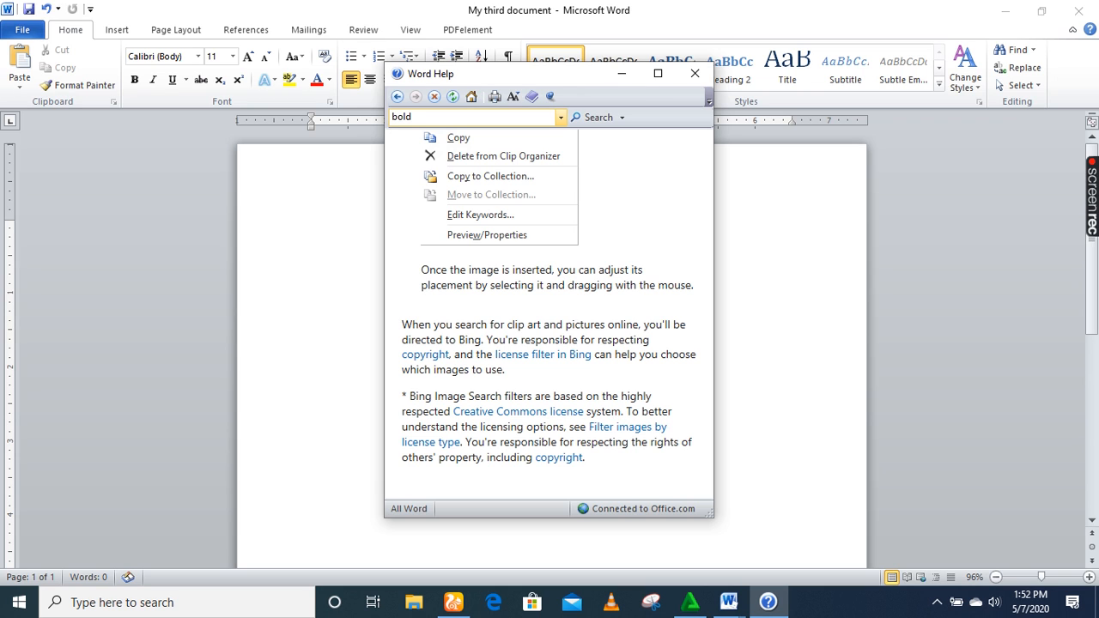
pyautogui.click(590, 118)
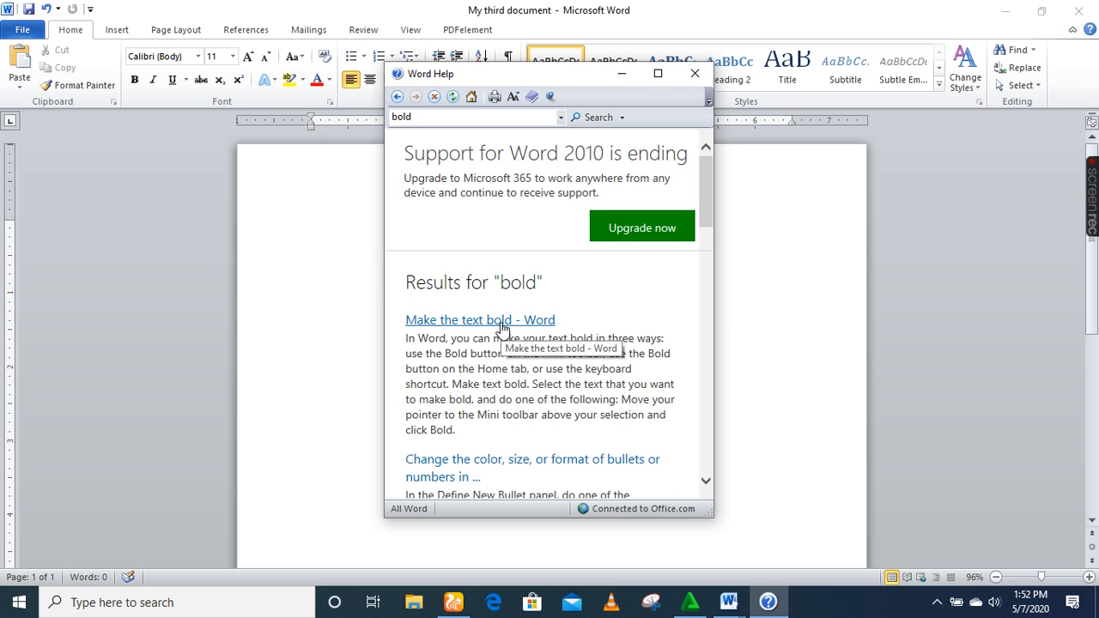
pyautogui.click(502, 323)
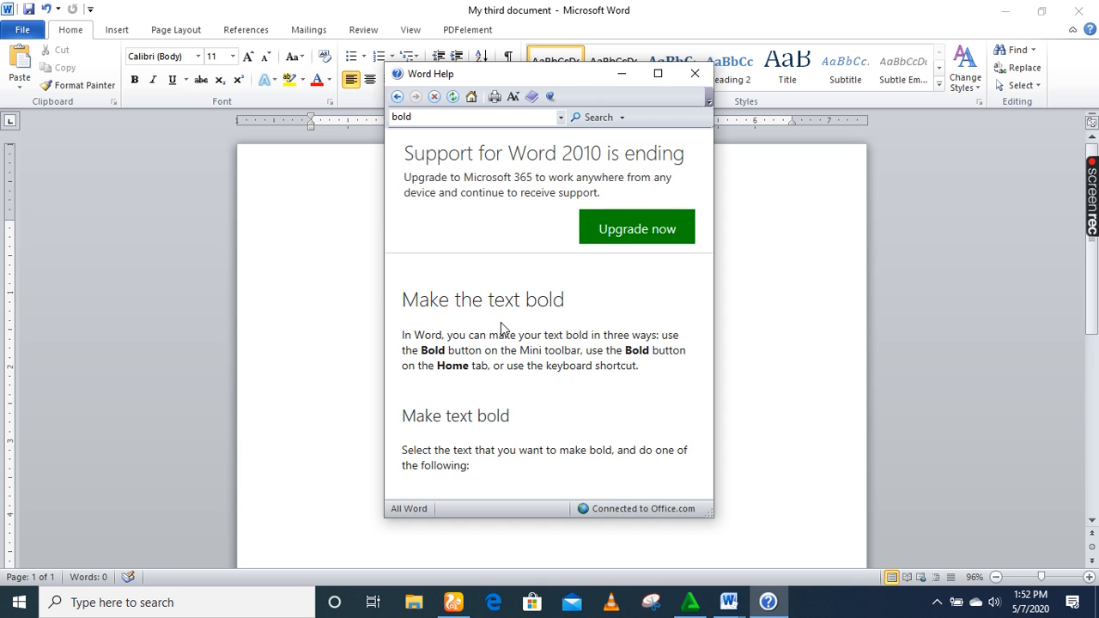
pyautogui.click(707, 483)
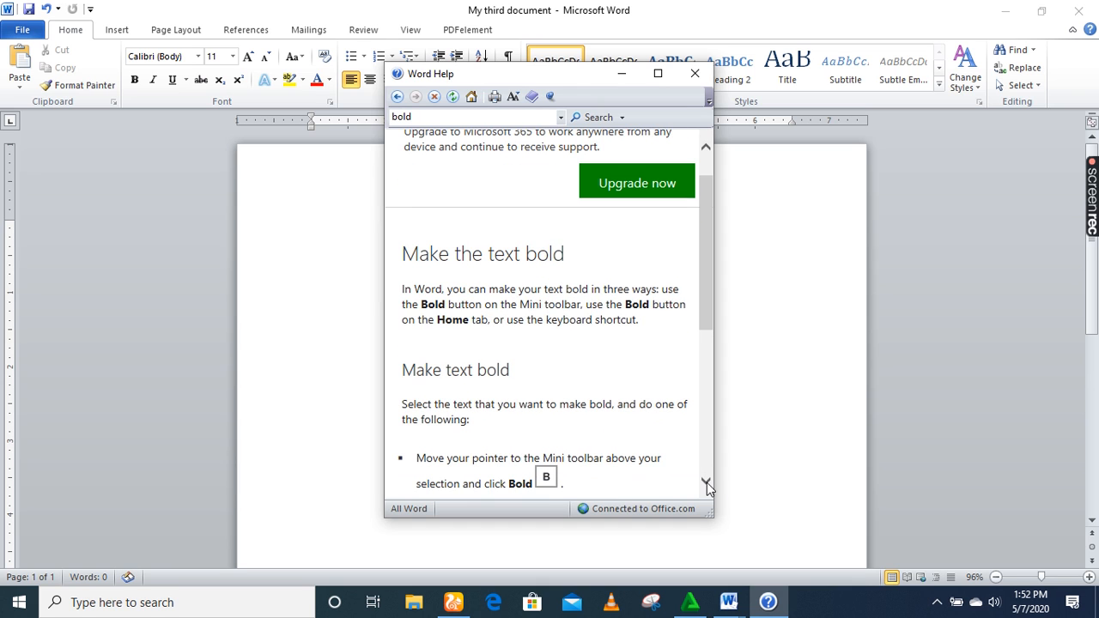
pyautogui.click(707, 483)
pyautogui.click(707, 483)
pyautogui.click(707, 483)
pyautogui.click(707, 483)
pyautogui.click(706, 483)
pyautogui.click(707, 482)
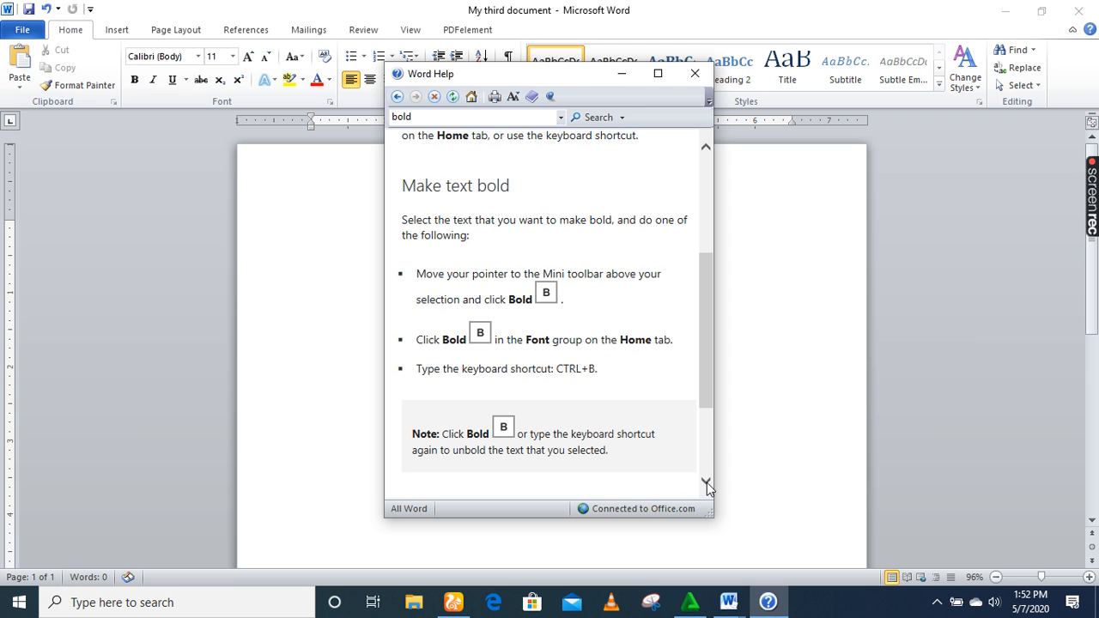
pyautogui.click(706, 482)
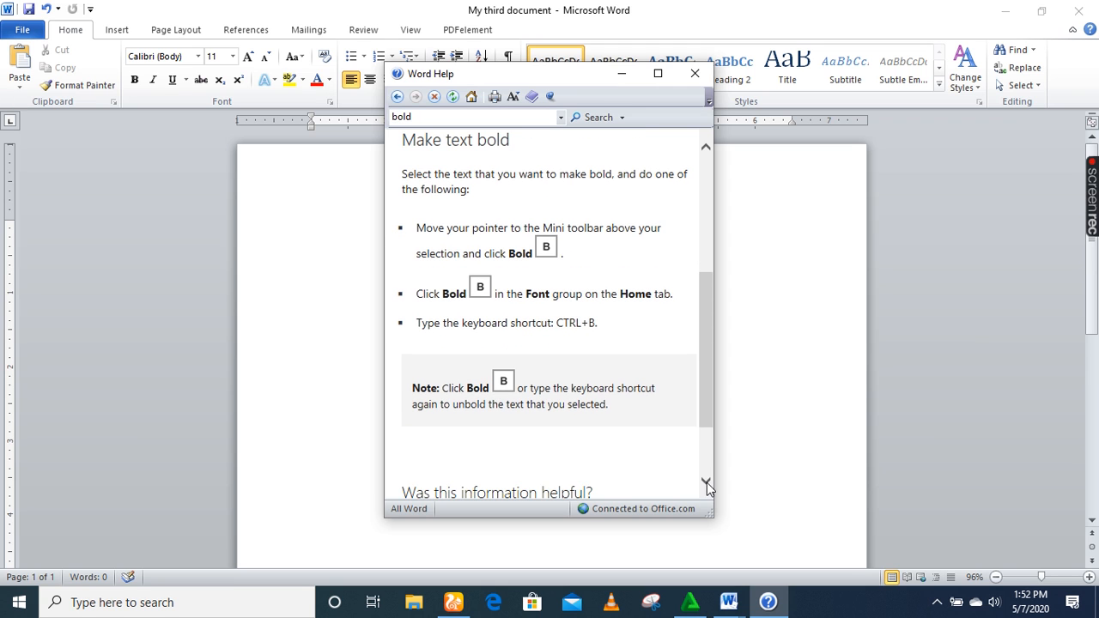
pyautogui.click(707, 483)
pyautogui.click(707, 482)
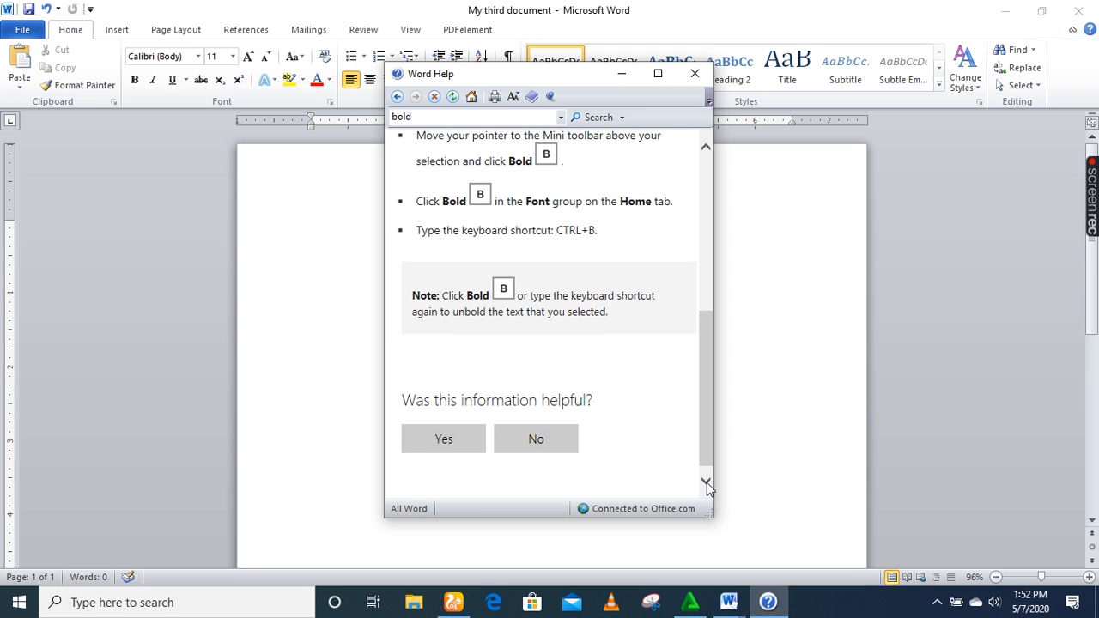
# Close the Word Help window to return to the empty My third document.
pyautogui.click(695, 74)
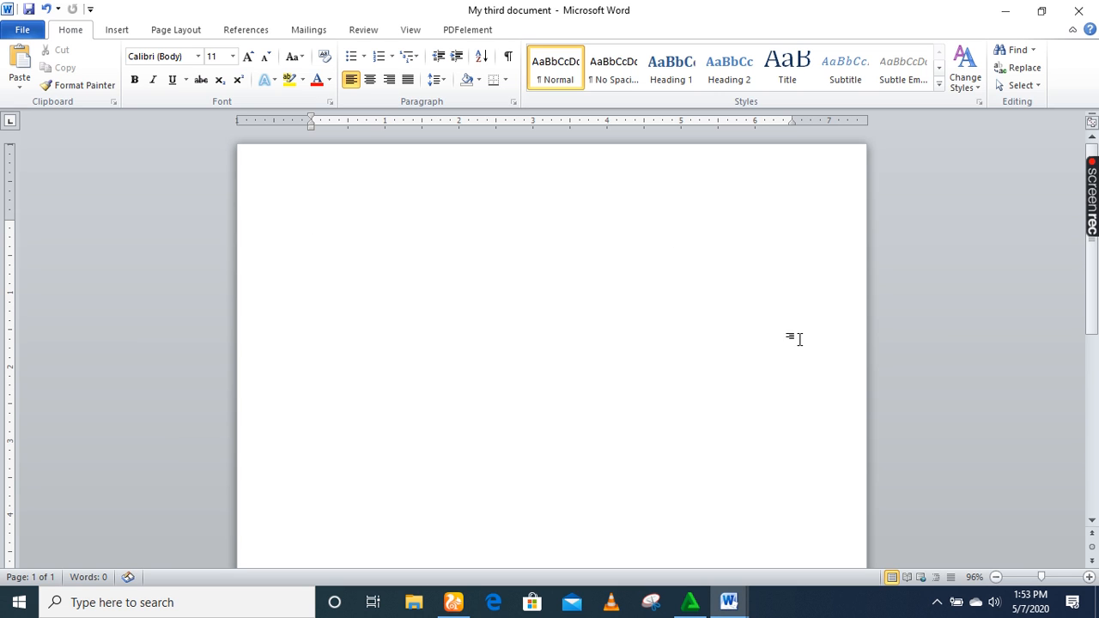
pyautogui.moveTo(1088, 206)
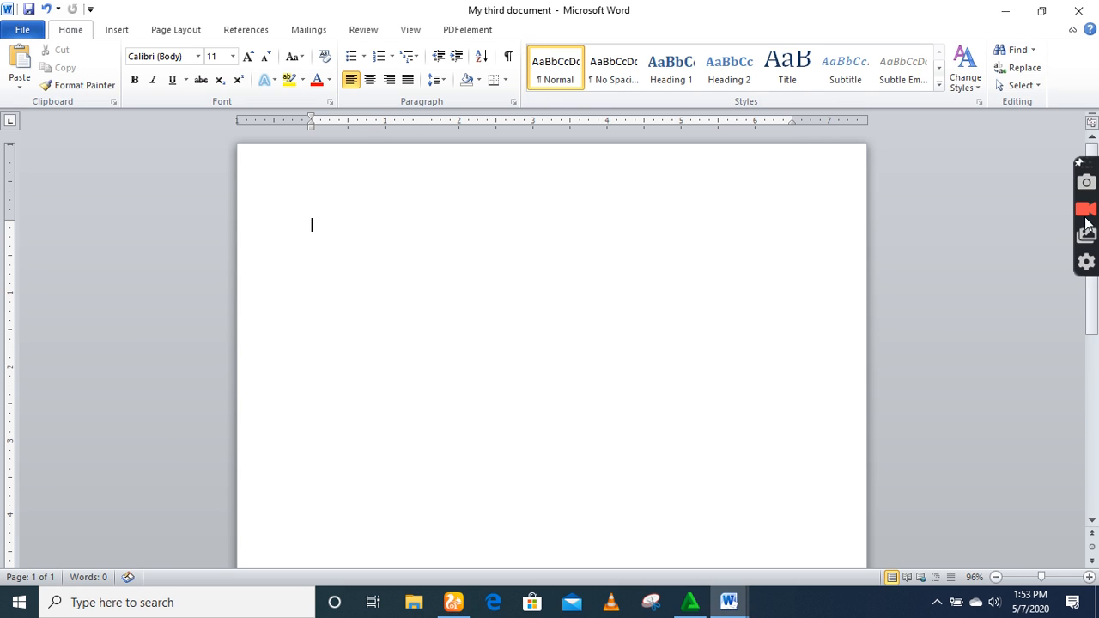